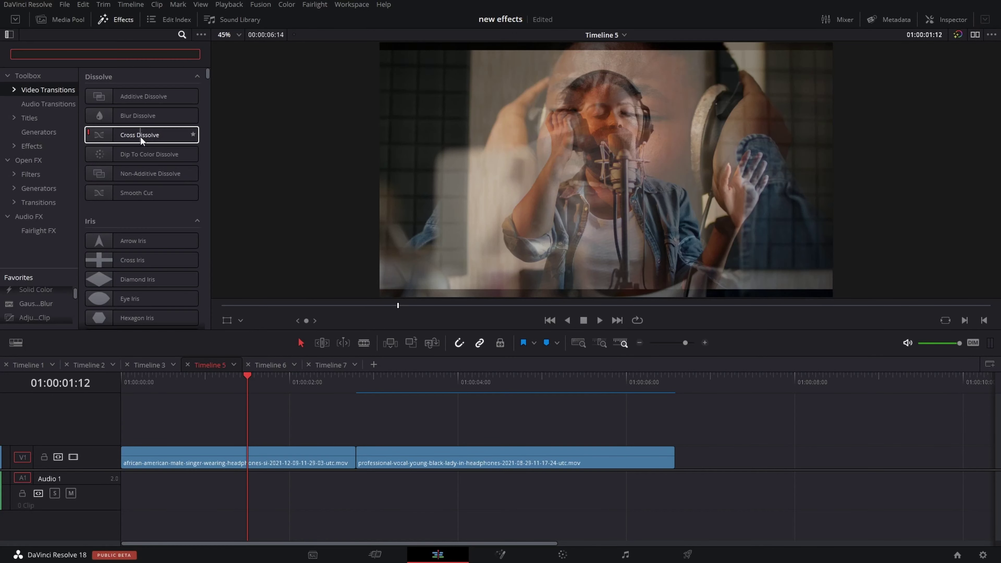
# - Place a Cross Dissolve on the cut between the two clips and convert it to a Fusion Cross Dissolve
pyautogui.moveTo(124, 136); pyautogui.dragTo(332, 451)
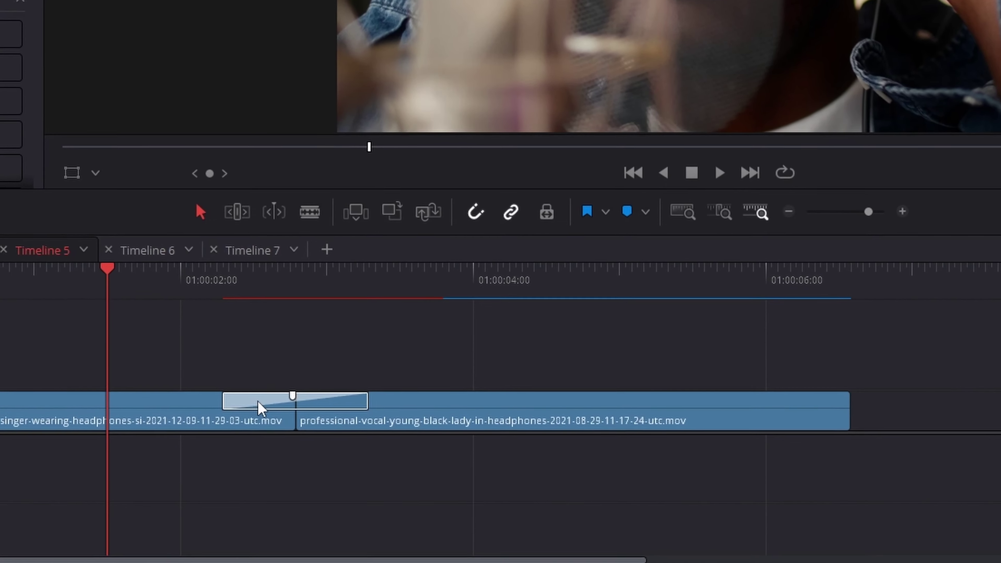
pyautogui.rightClick(299, 428)
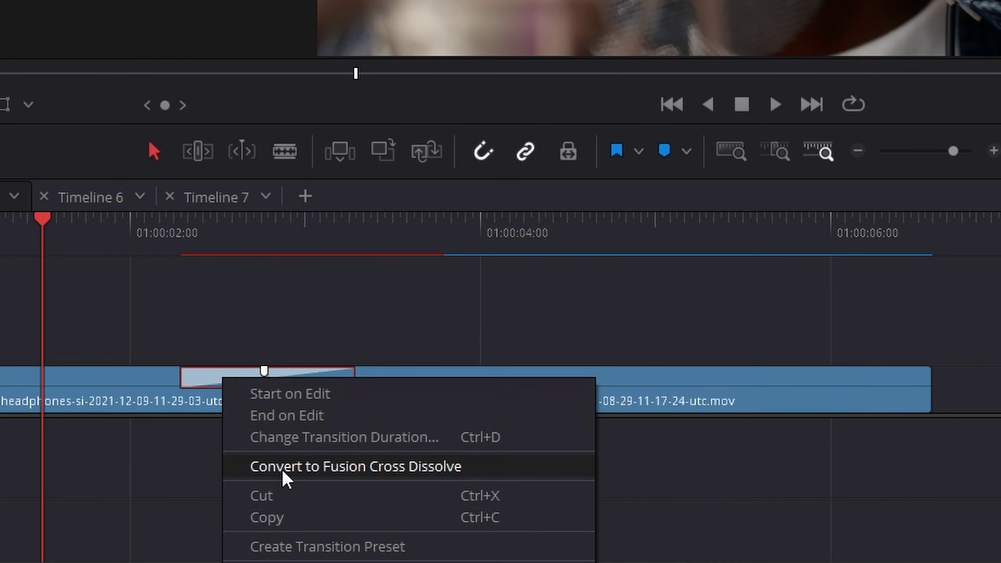
pyautogui.click(285, 467)
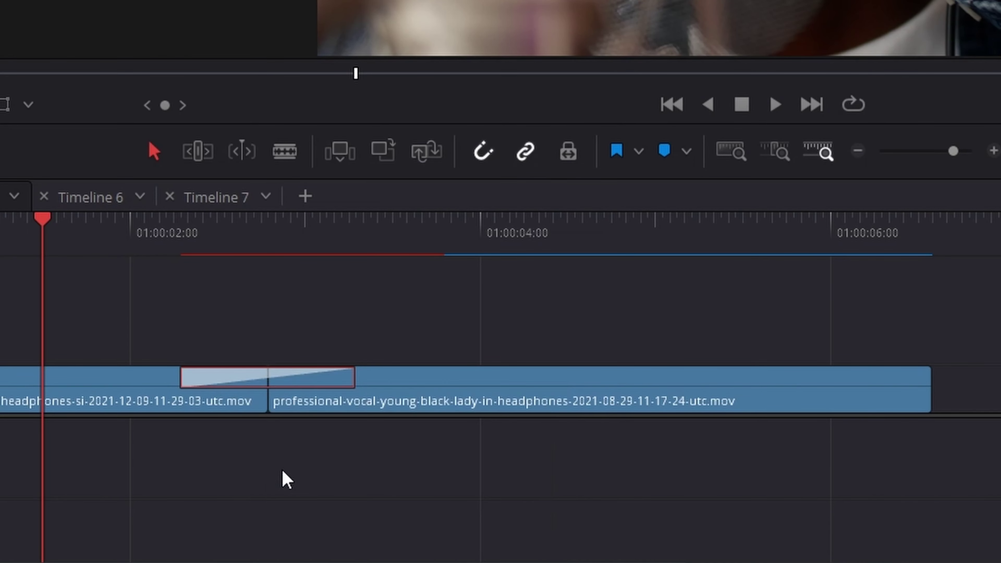
# - Open the transition in the Fusion page and select the Dissolve1 node inside the CrossDissolve group
pyautogui.rightClick(240, 380)
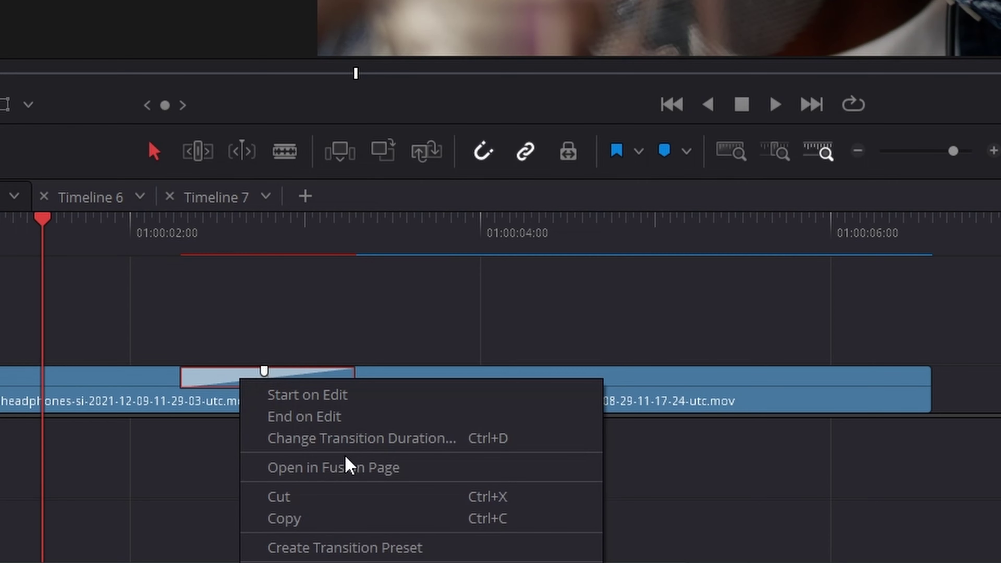
pyautogui.click(346, 466)
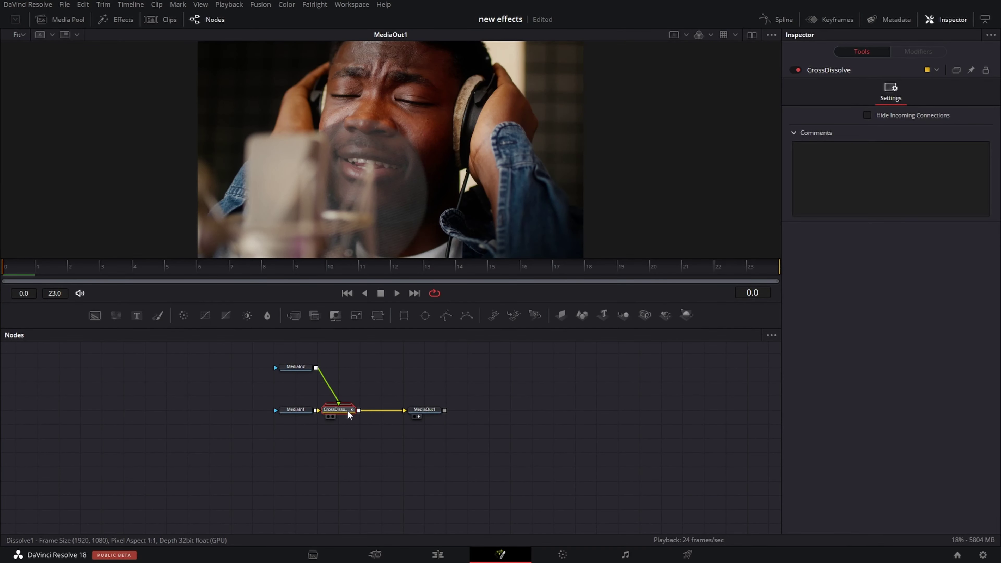
pyautogui.click(351, 409)
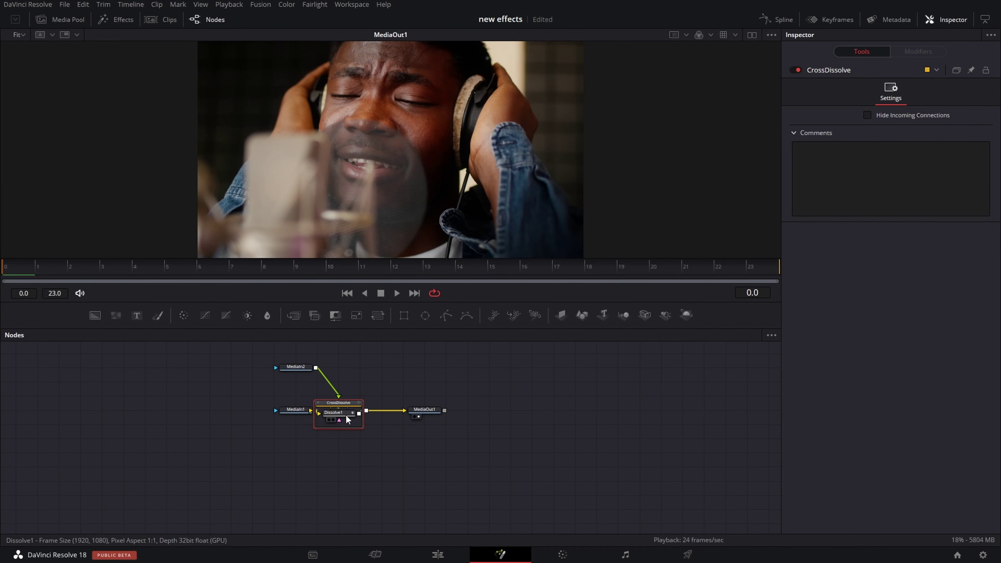
pyautogui.click(346, 417)
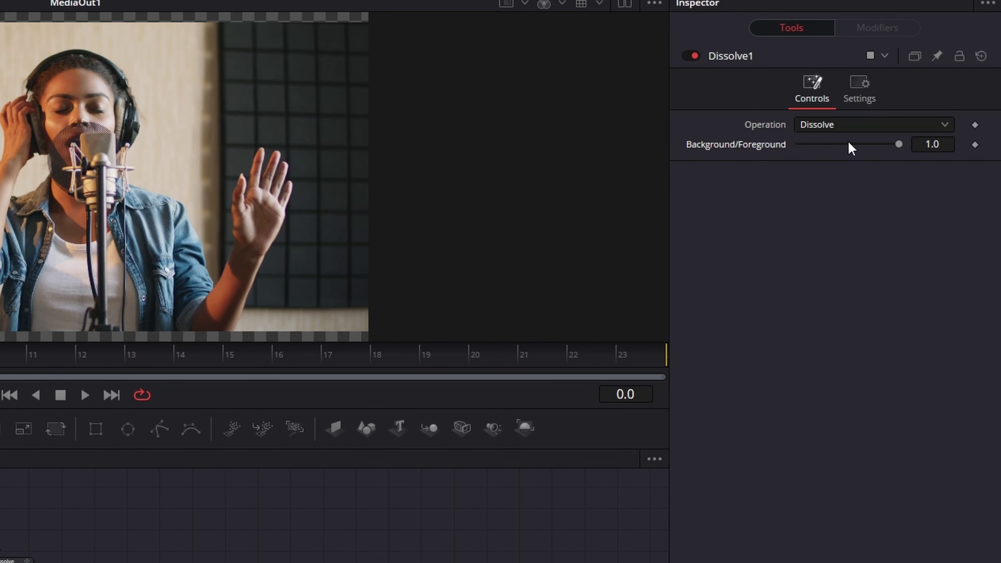
# - Apply a Perturb modifier to Dissolve1's Background/Foreground parameter
pyautogui.rightClick(750, 144)
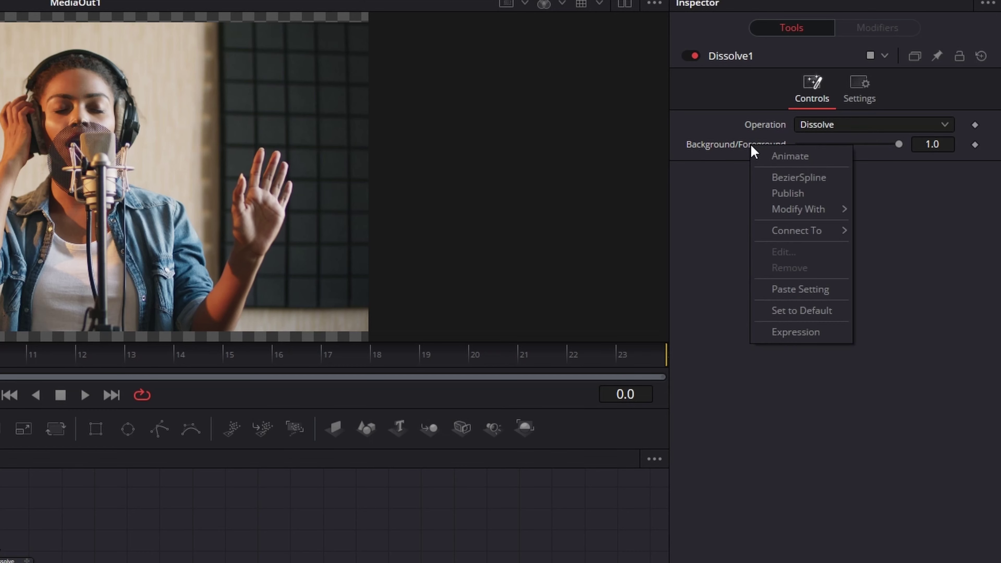
pyautogui.moveTo(817, 214)
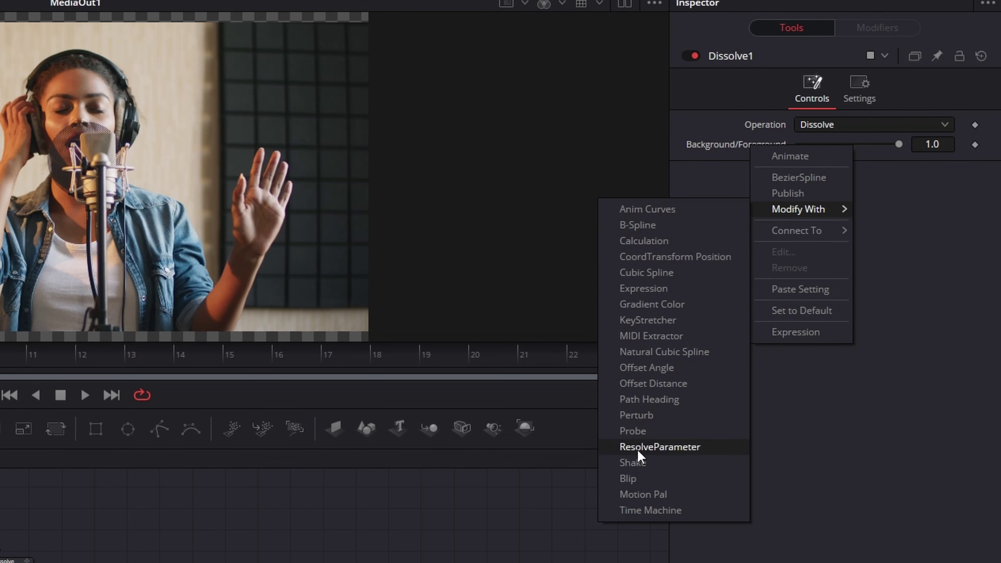
pyautogui.click(636, 415)
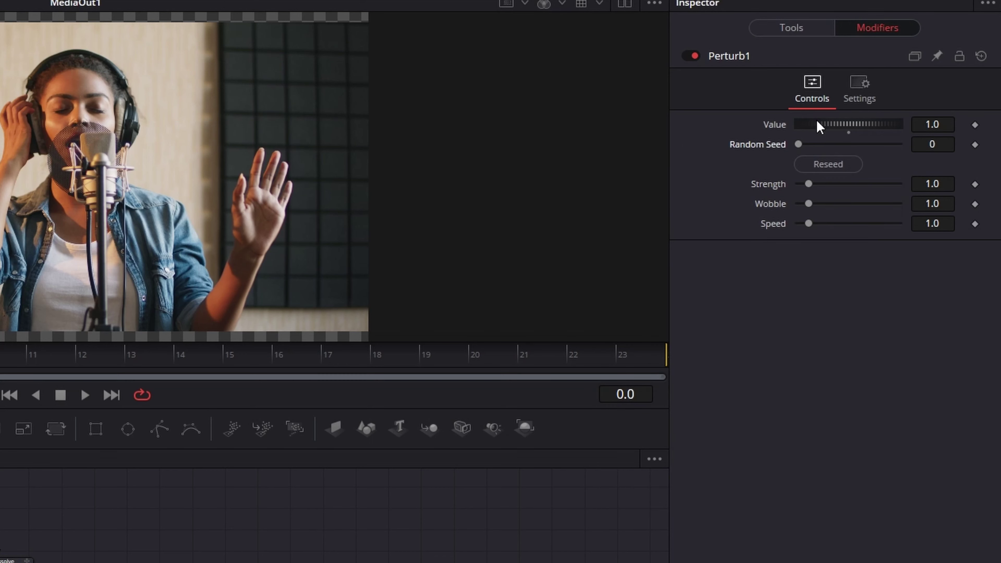
# - Set the Perturb Value to about 1.225 and Strength, Wobble and Speed to 10.0, reseed it, and preview the transition
pyautogui.moveTo(818, 124); pyautogui.dragTo(843, 125)
pyautogui.moveTo(808, 184); pyautogui.dragTo(902, 188)
pyautogui.moveTo(820, 204); pyautogui.dragTo(922, 228)
pyautogui.moveTo(817, 205); pyautogui.dragTo(928, 197)
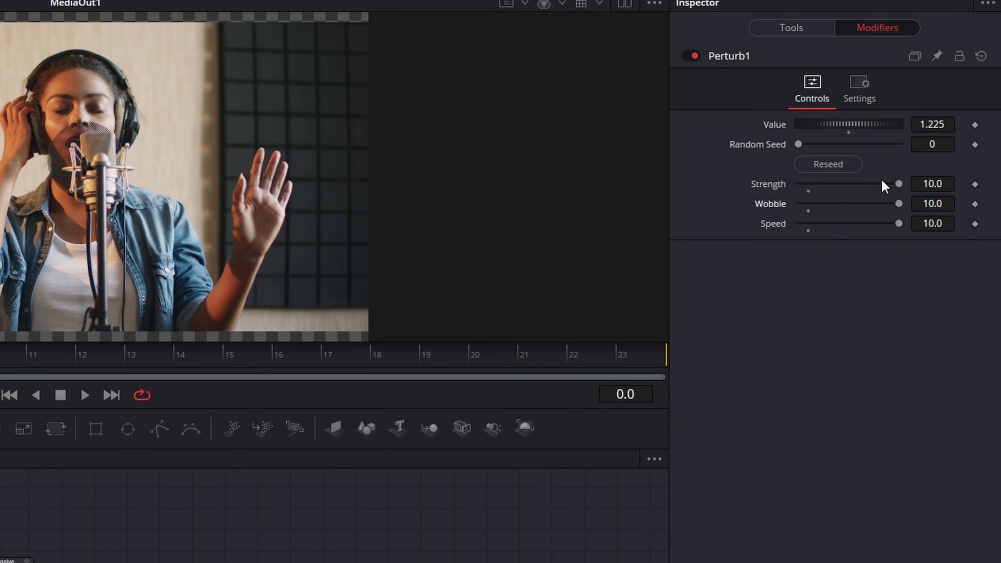
pyautogui.click(818, 166)
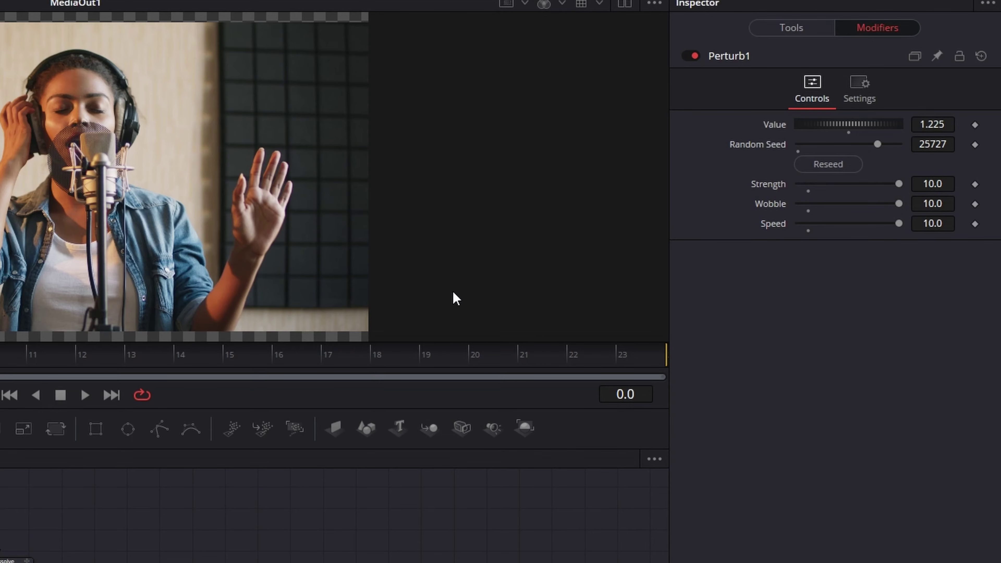
pyautogui.press('space')
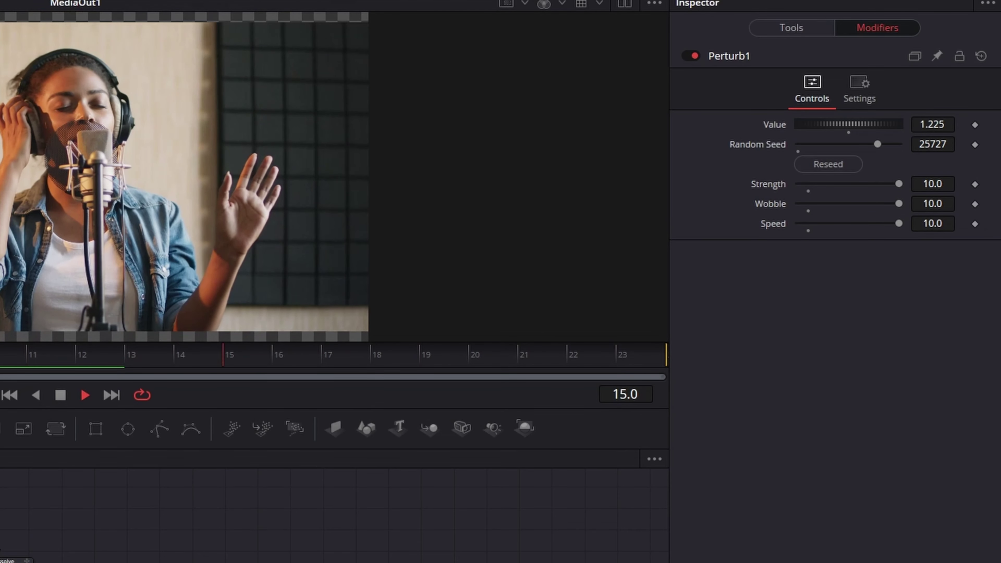
pyautogui.press('space')
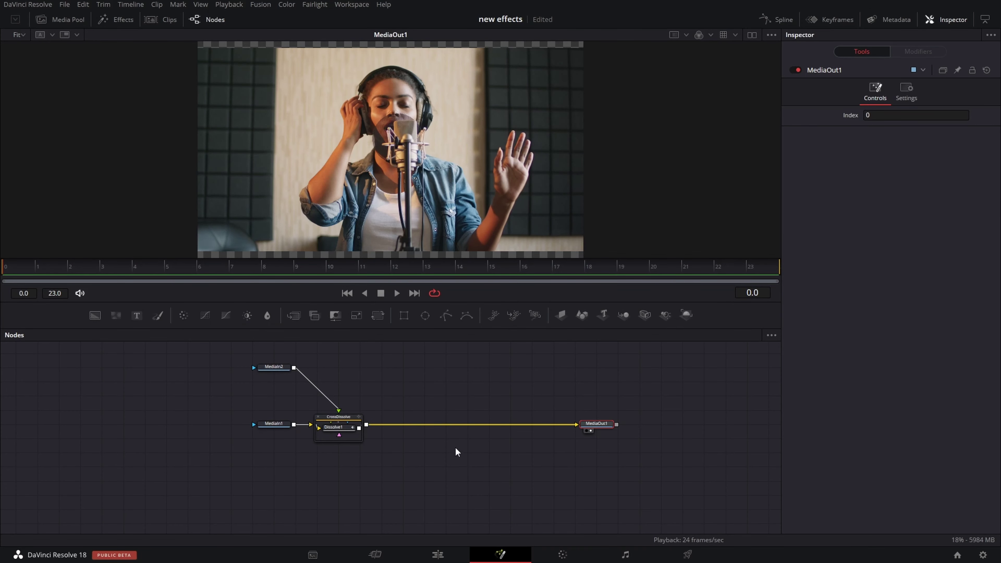
# - Insert a BrightnessContrast node between the CrossDissolve group and MediaOut1
pyautogui.moveTo(314, 315); pyautogui.dragTo(323, 326)
pyautogui.moveTo(399, 412); pyautogui.dragTo(417, 430)
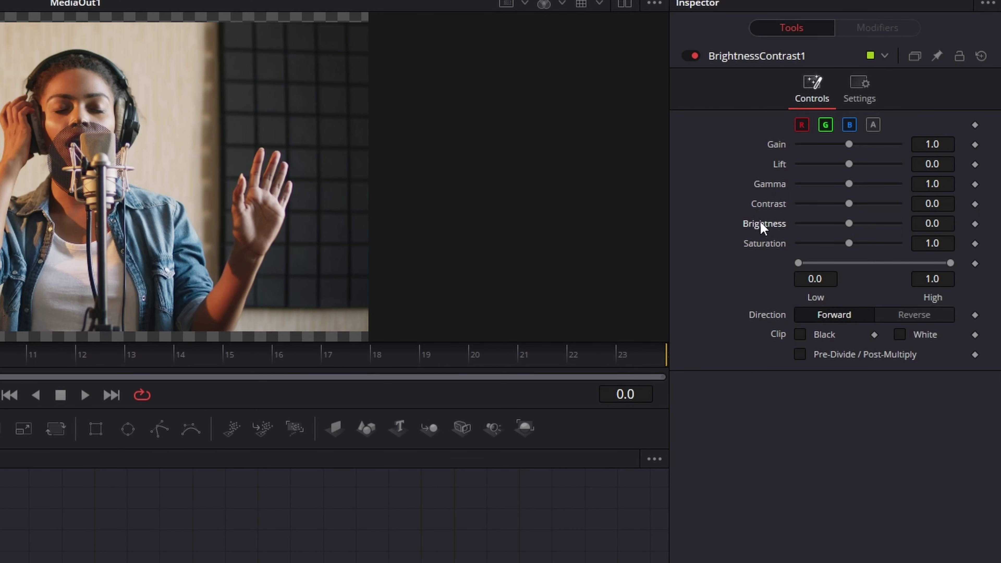
# - Apply a Perturb modifier to BrightnessContrast1's Brightness parameter and show the modifier's controls
pyautogui.rightClick(842, 181)
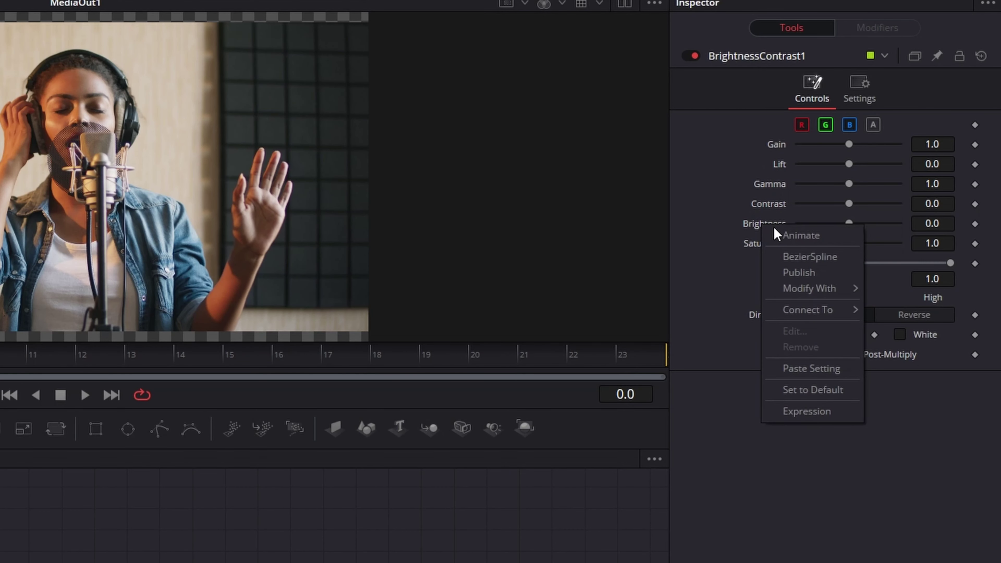
pyautogui.moveTo(815, 296)
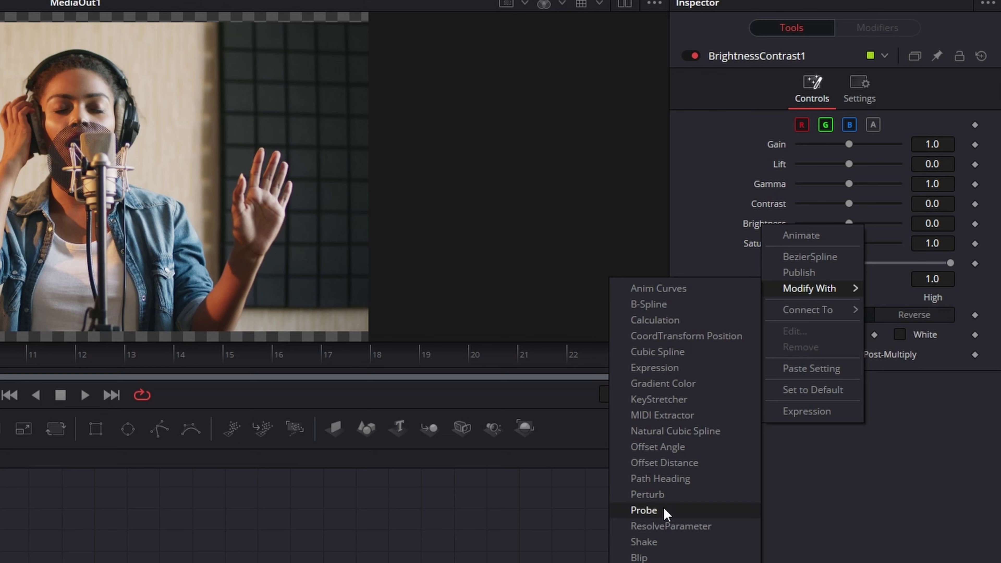
pyautogui.click(659, 496)
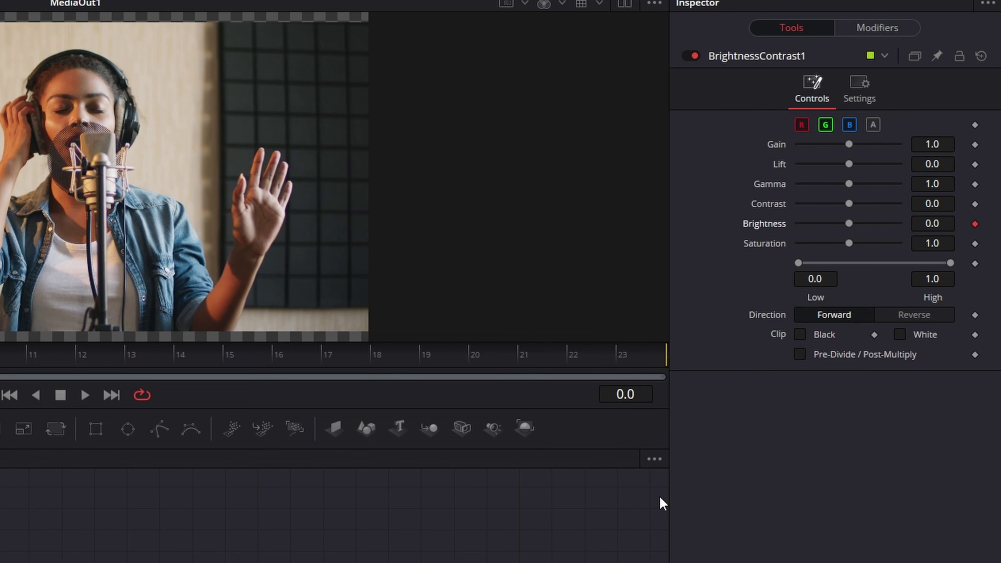
pyautogui.click(881, 27)
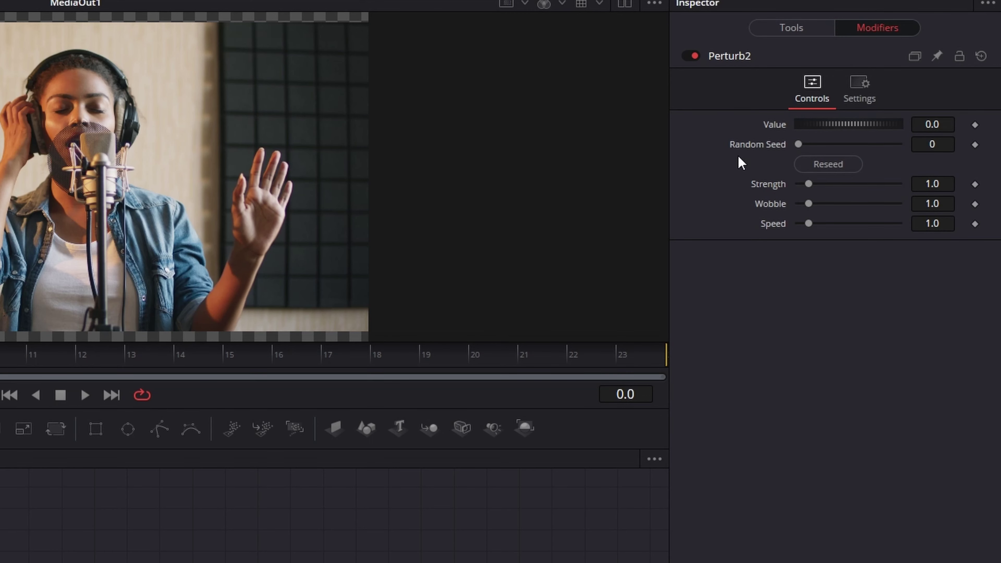
# - Set Perturb2's Strength to about 5.35, Wobble 3.78, Speed 10.0 and Value 0.261, reseed it, and preview the flicker
pyautogui.moveTo(808, 184); pyautogui.dragTo(899, 153)
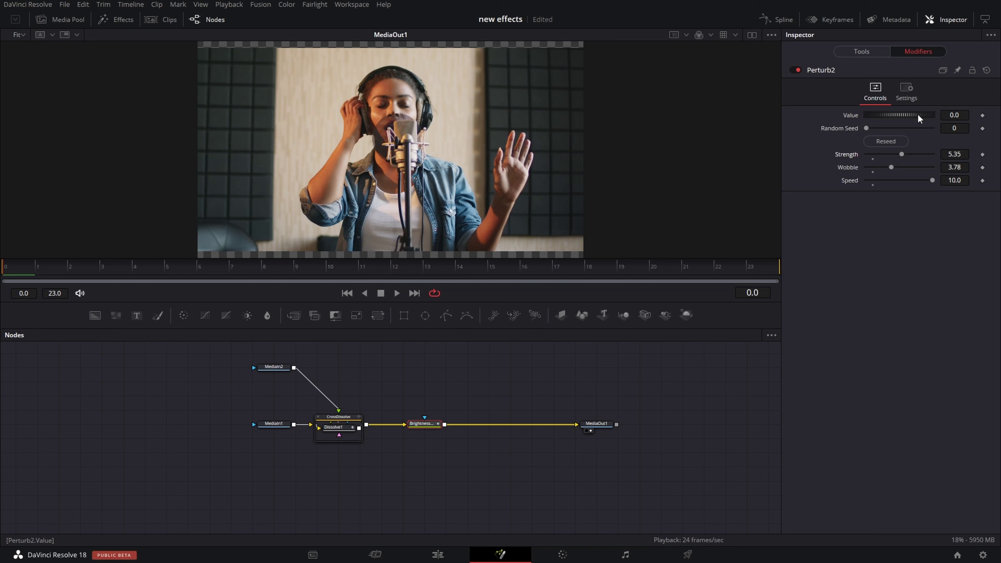
pyautogui.click(877, 140)
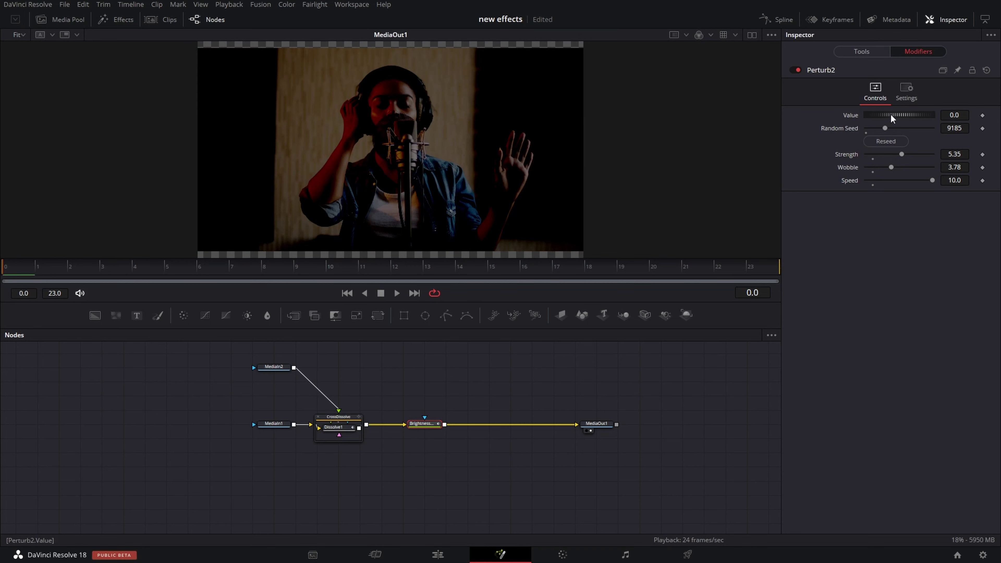
pyautogui.moveTo(889, 113); pyautogui.dragTo(908, 113)
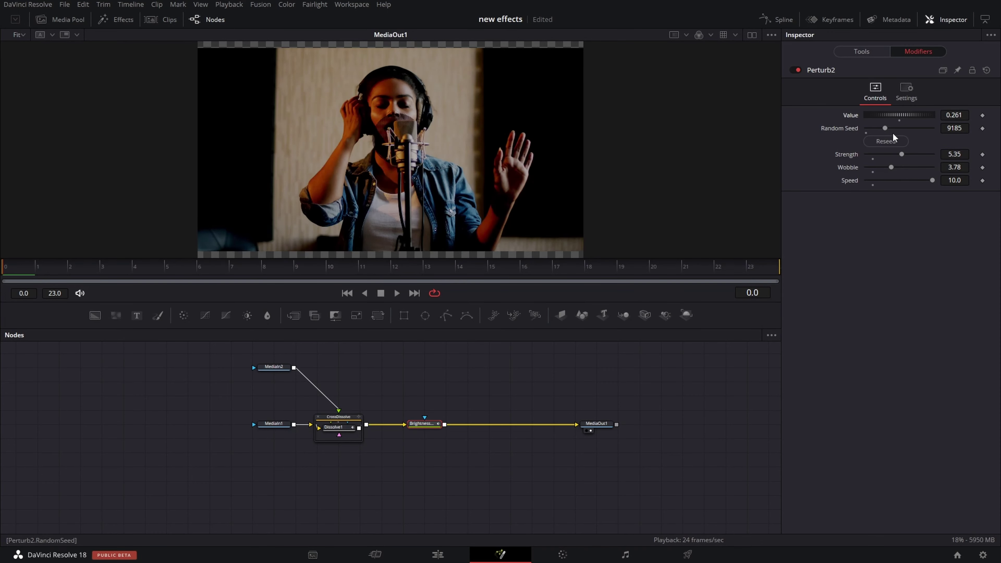
pyautogui.press('space')
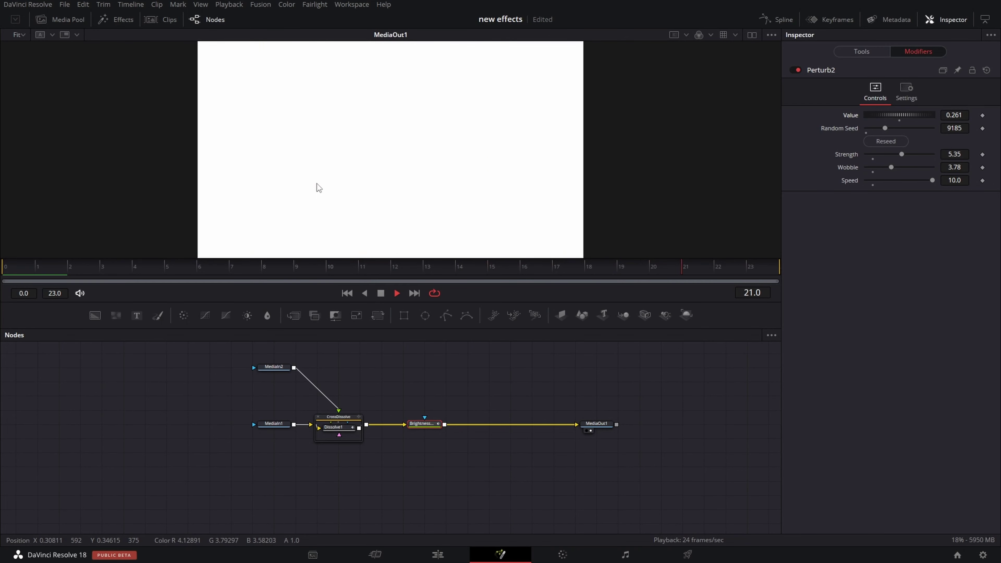
pyautogui.press('space')
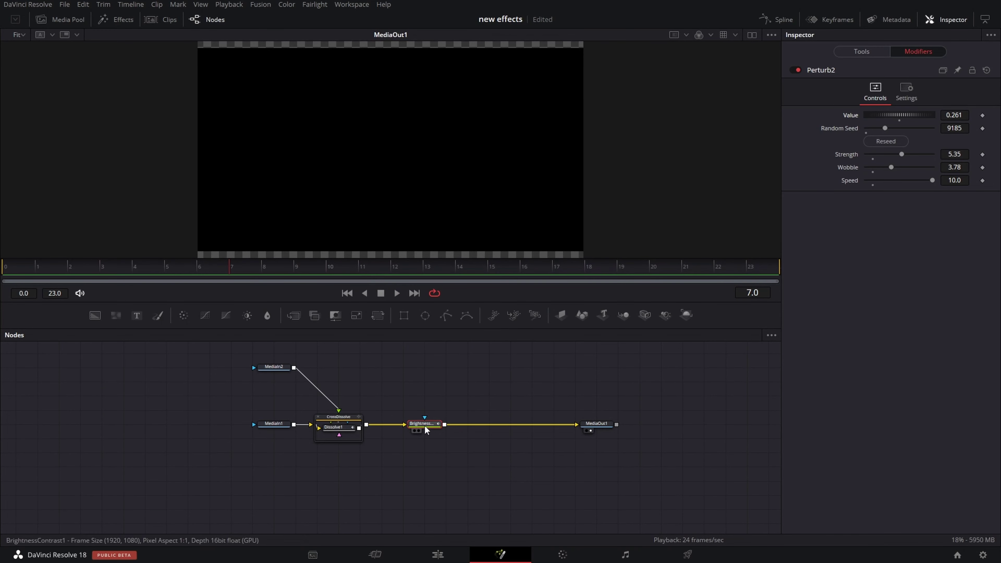
# - Remove the Perturb modifier from BrightnessContrast1's Brightness parameter
pyautogui.click(860, 53)
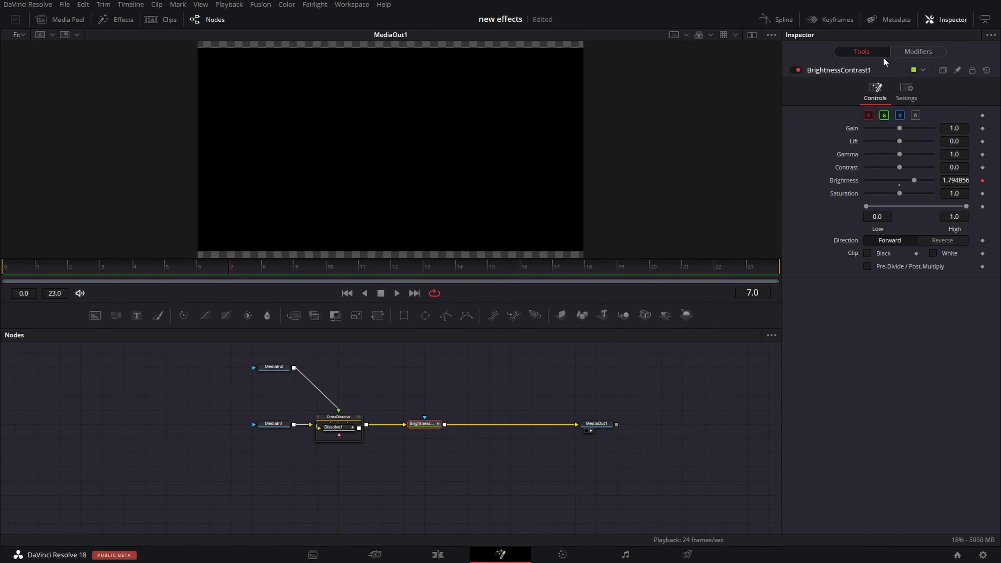
pyautogui.click(907, 52)
pyautogui.click(868, 55)
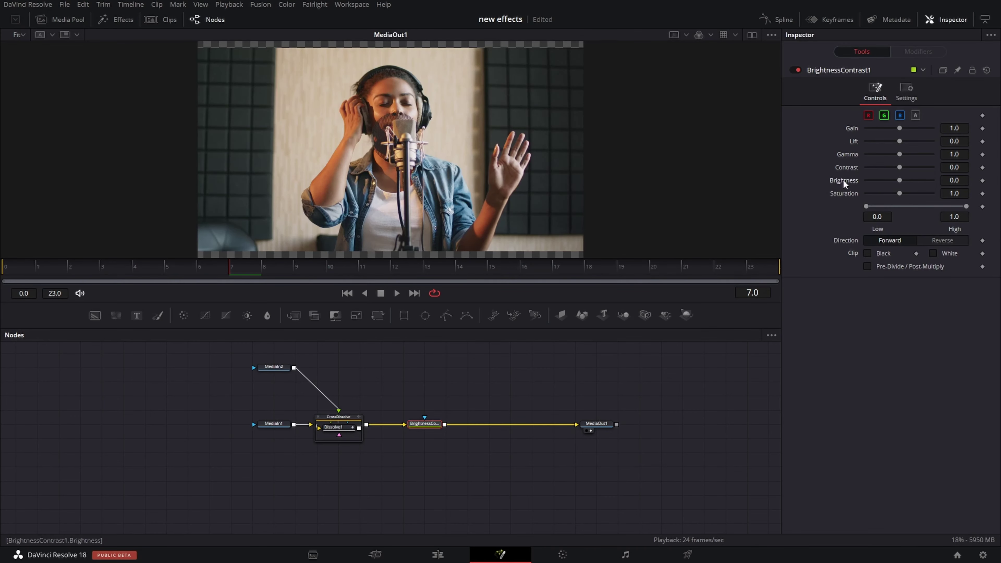
# - Apply an Anim Curves modifier to BrightnessContrast1's Brightness parameter and show the modifier's controls
pyautogui.rightClick(843, 180)
pyautogui.moveTo(885, 223)
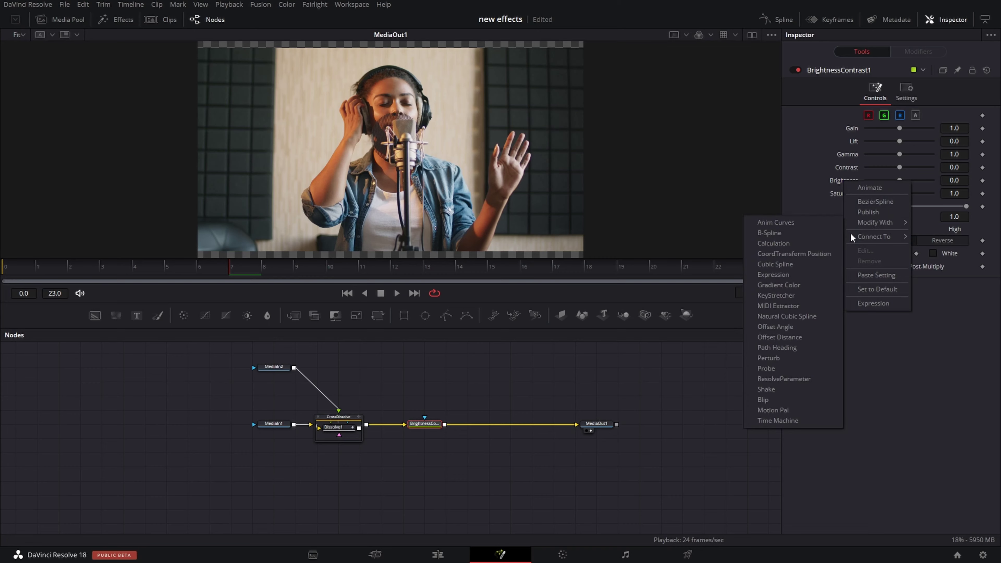
pyautogui.click(799, 228)
pyautogui.click(862, 32)
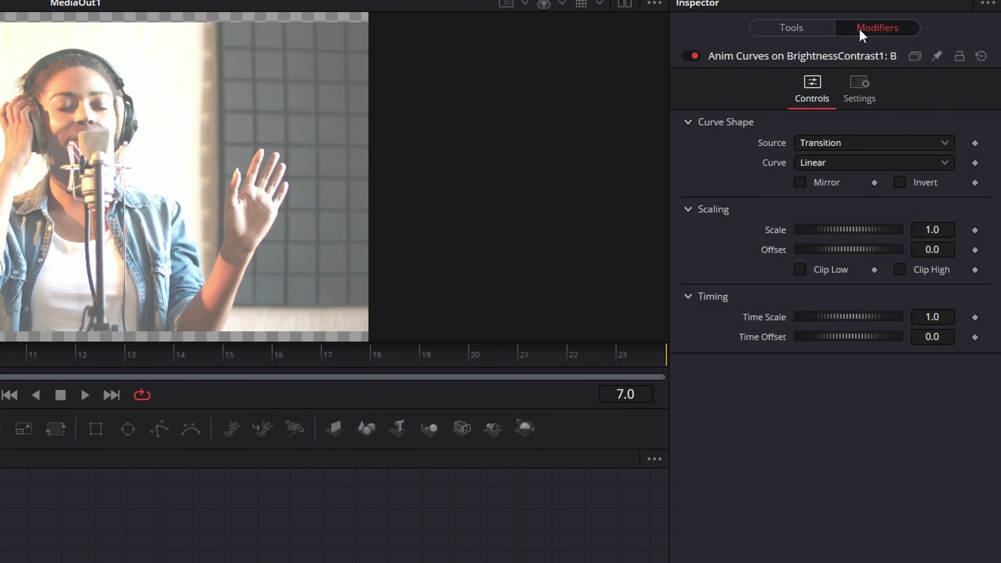
# - Set the Anim Curves shape to Easing with Cubic for both In and Out, and preview the transition through frame 22
pyautogui.click(837, 163)
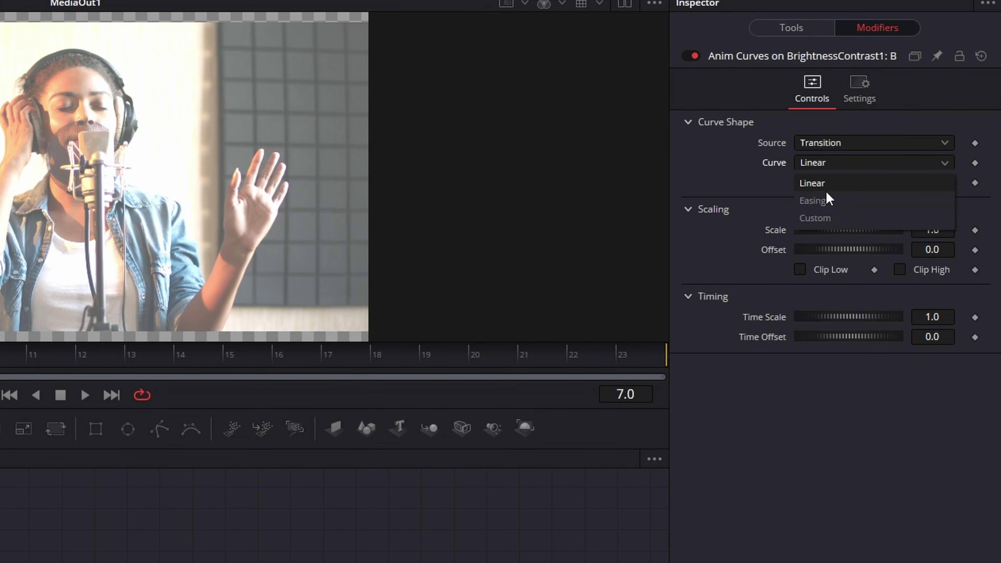
pyautogui.click(826, 201)
pyautogui.click(835, 183)
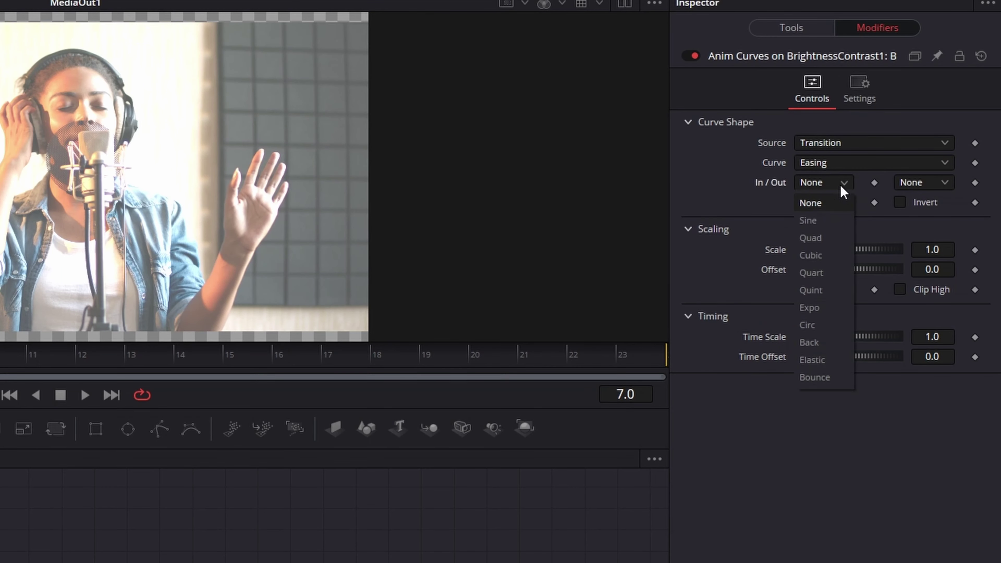
pyautogui.click(815, 255)
pyautogui.click(904, 183)
pyautogui.click(914, 255)
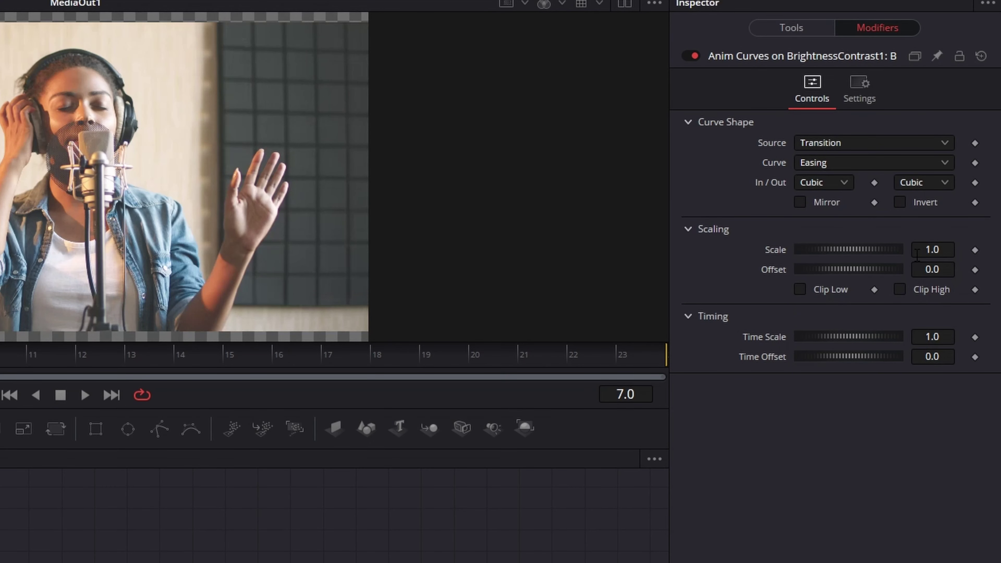
pyautogui.press('space')
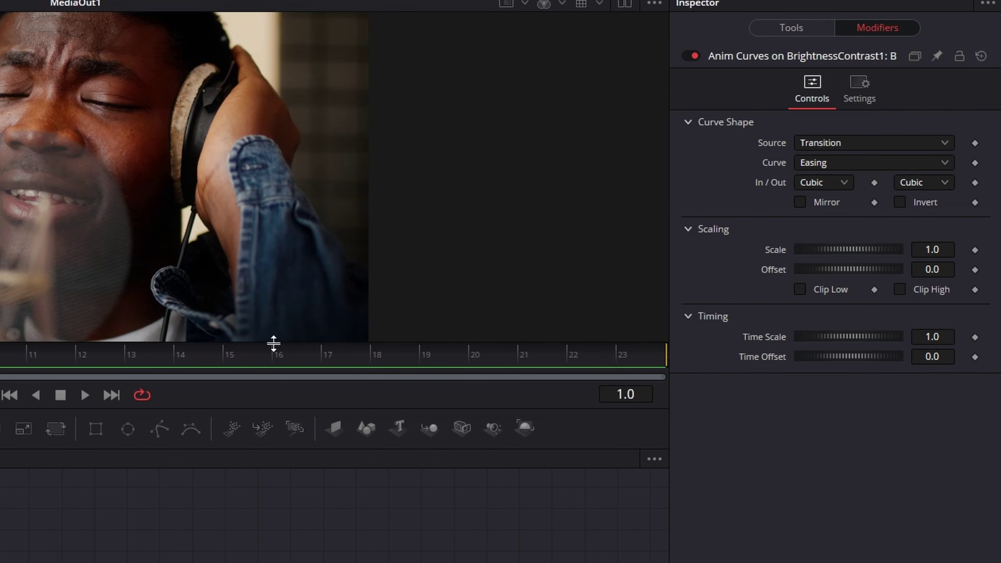
pyautogui.moveTo(468, 361); pyautogui.dragTo(578, 358)
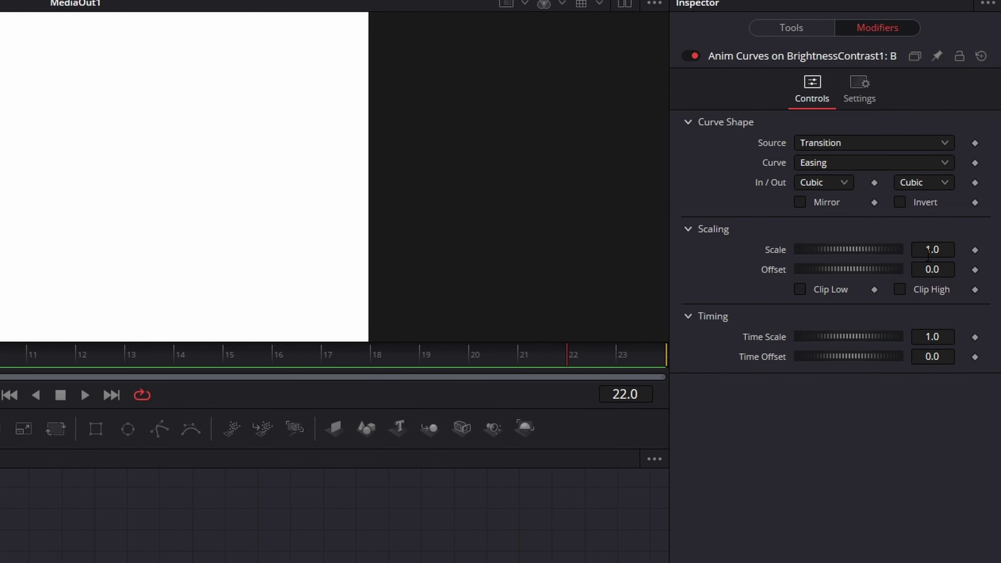
# - Set the Anim Curves Scale to 0.5
pyautogui.click(944, 250)
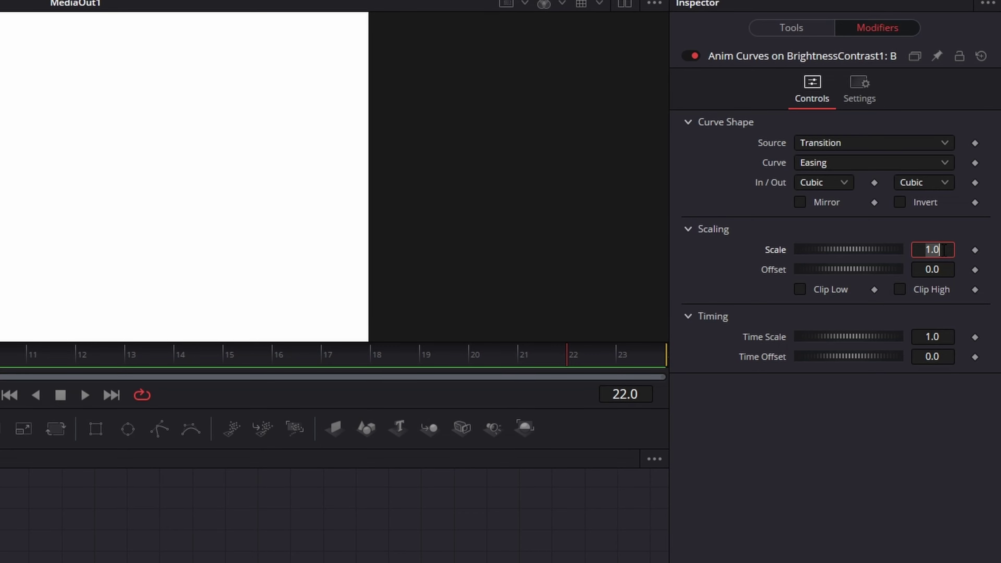
pyautogui.write('.0')
pyautogui.write('0.5')
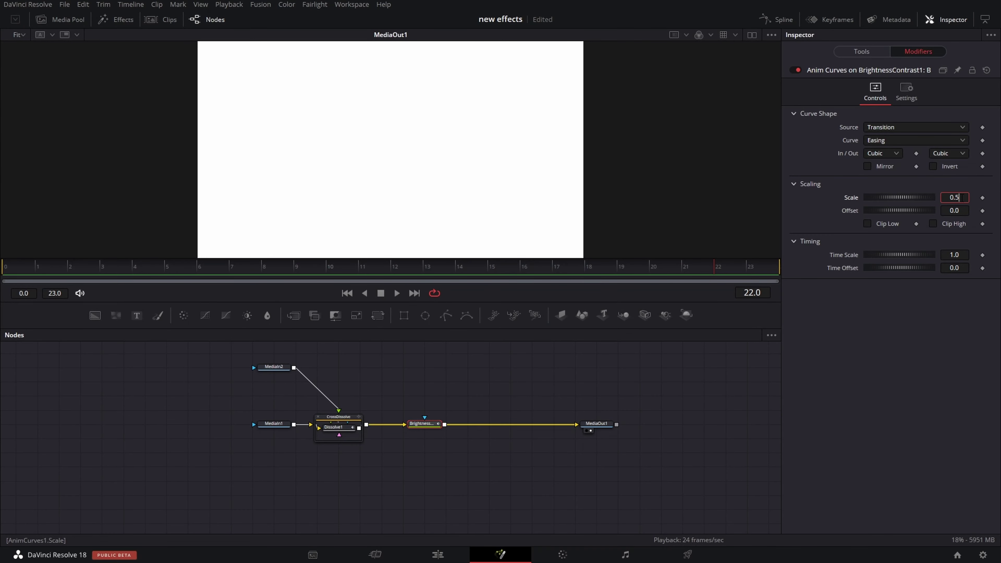
# - Play the transition back from its first frame to check the reduced Anim Curves brightness scale
pyautogui.press('Tab')
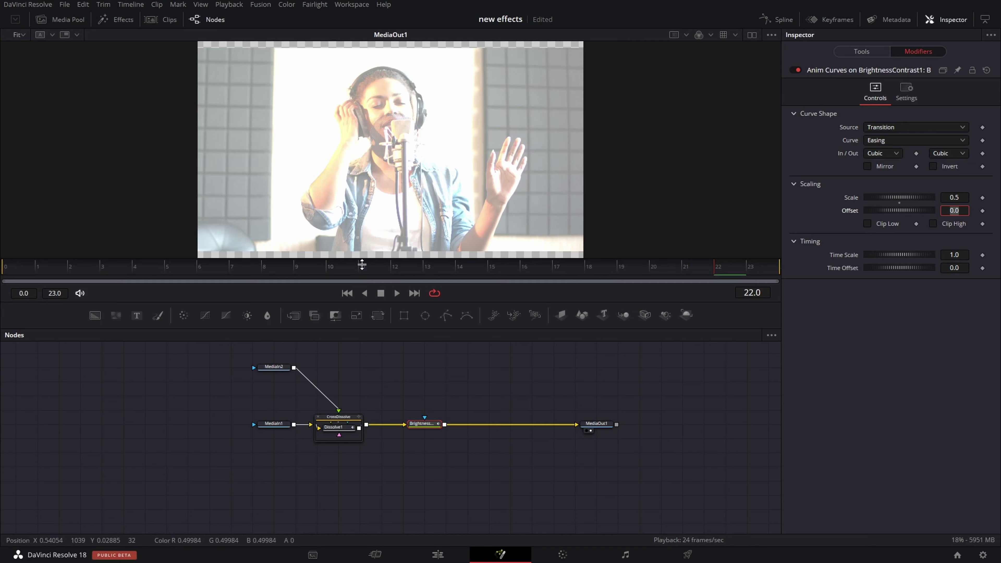
pyautogui.click(35, 267)
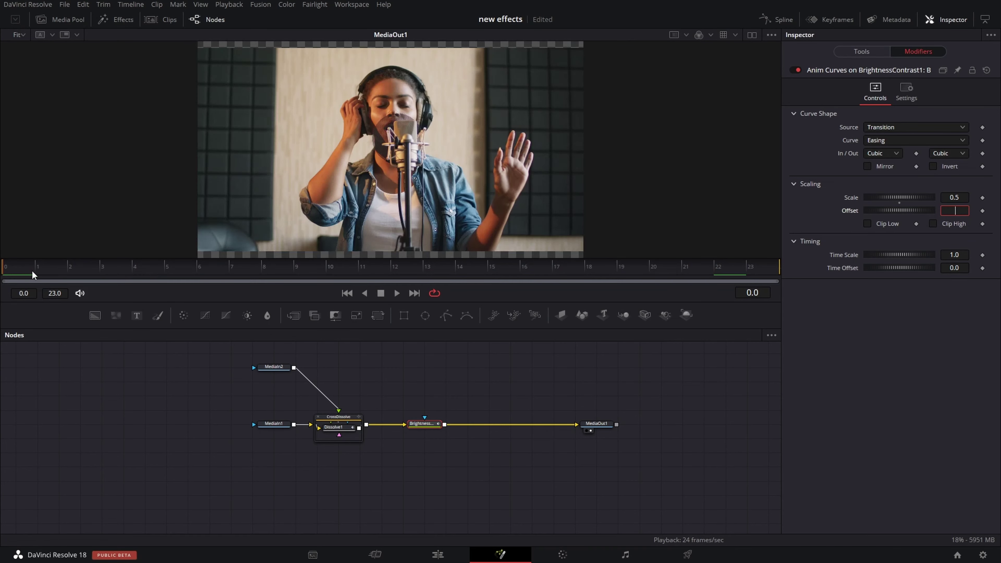
pyautogui.click(396, 292)
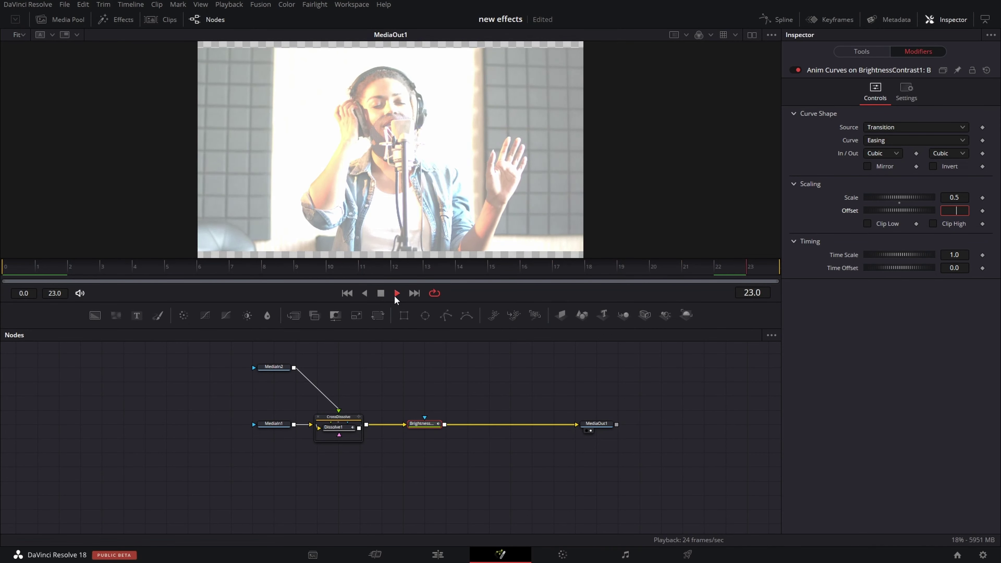
pyautogui.click(380, 294)
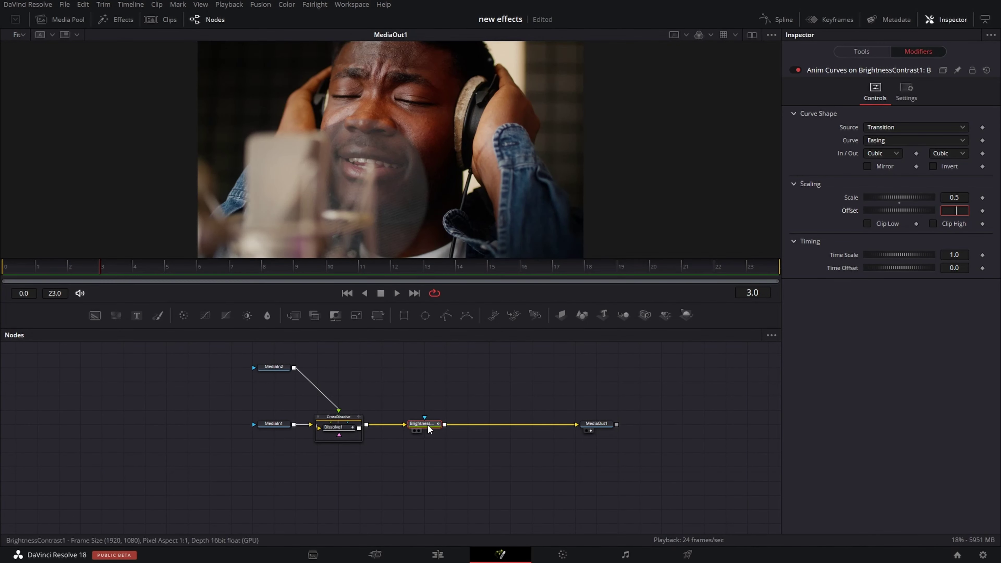
# - Insert a Color Corrector node between BrightnessContrast1 and MediaOut1, moving BrightnessContrast1 closer to the CrossDissolve group
pyautogui.moveTo(433, 424); pyautogui.dragTo(413, 426)
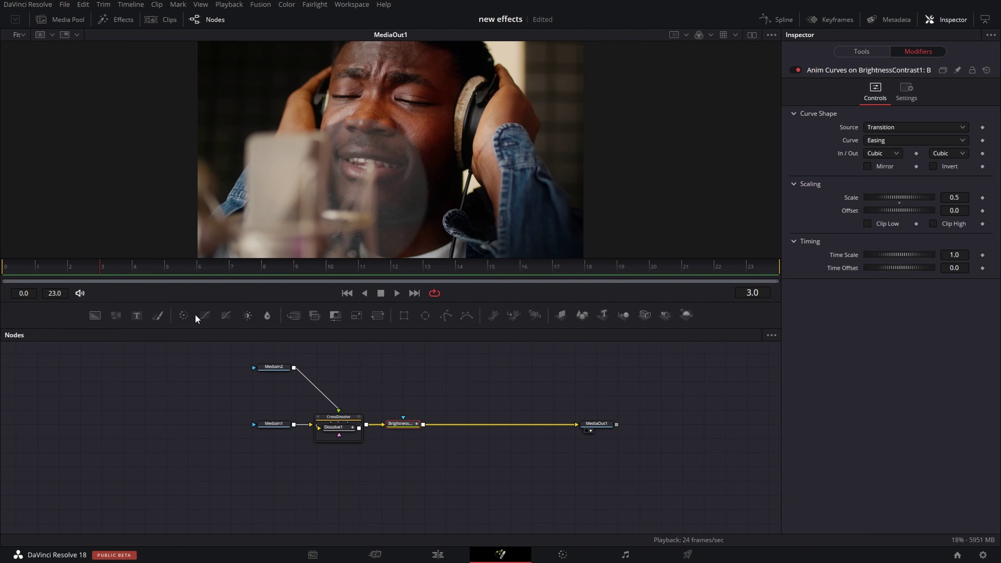
pyautogui.moveTo(183, 316); pyautogui.dragTo(440, 335)
pyautogui.moveTo(480, 428); pyautogui.dragTo(483, 424)
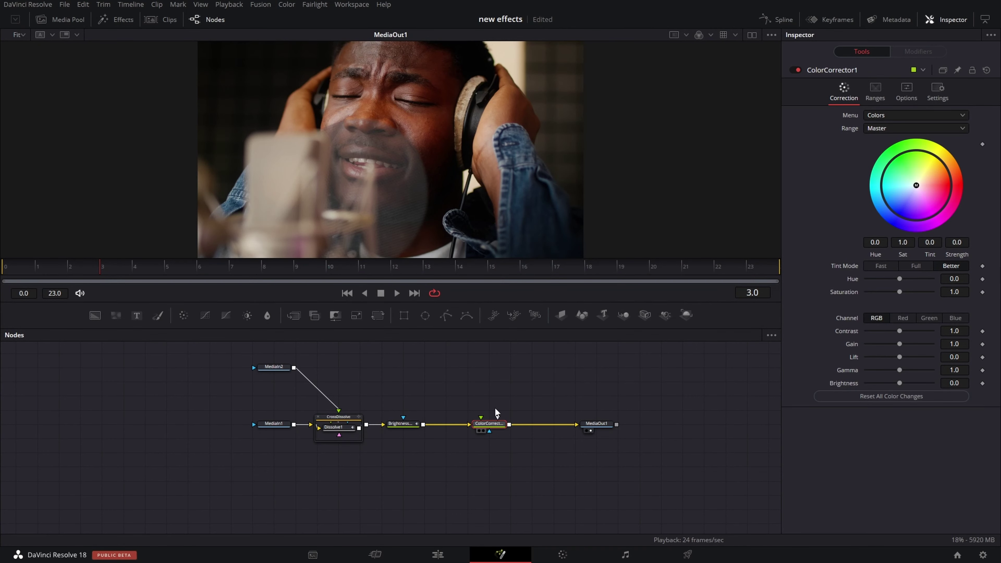
# - Apply an Anim Curves modifier to ColorCorrector1's Hue parameter and show the modifier's controls
pyautogui.rightClick(852, 278)
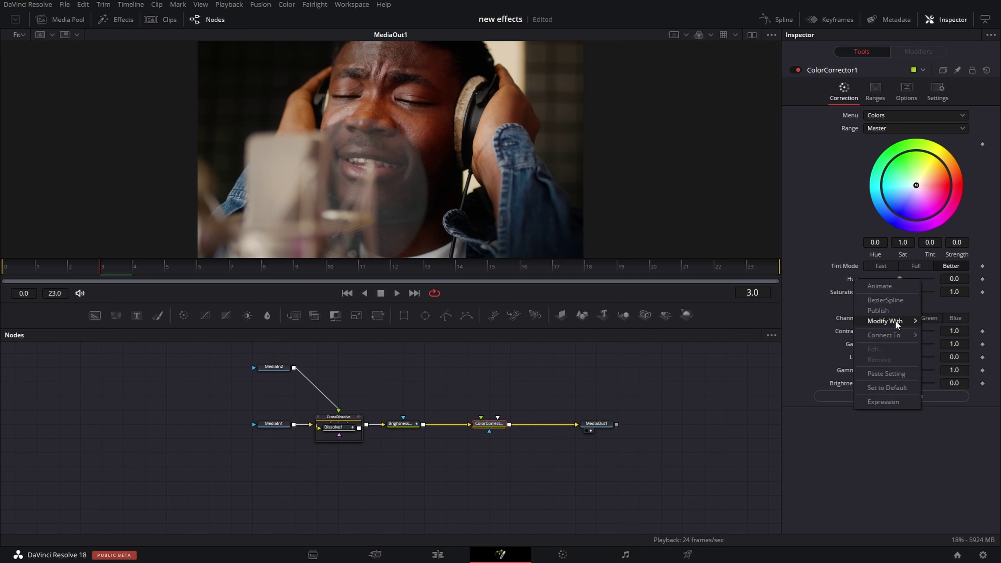
pyautogui.moveTo(895, 320)
pyautogui.click(801, 319)
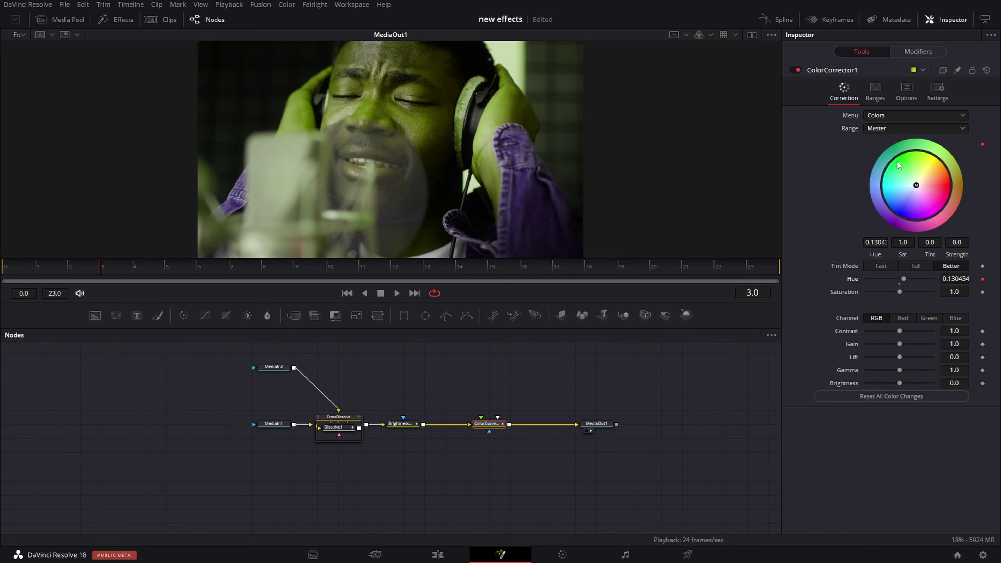
pyautogui.click(916, 50)
# - Set the Hue modifier's curve to Easing with Expo for both In and Out, and play the transition back
pyautogui.click(905, 140)
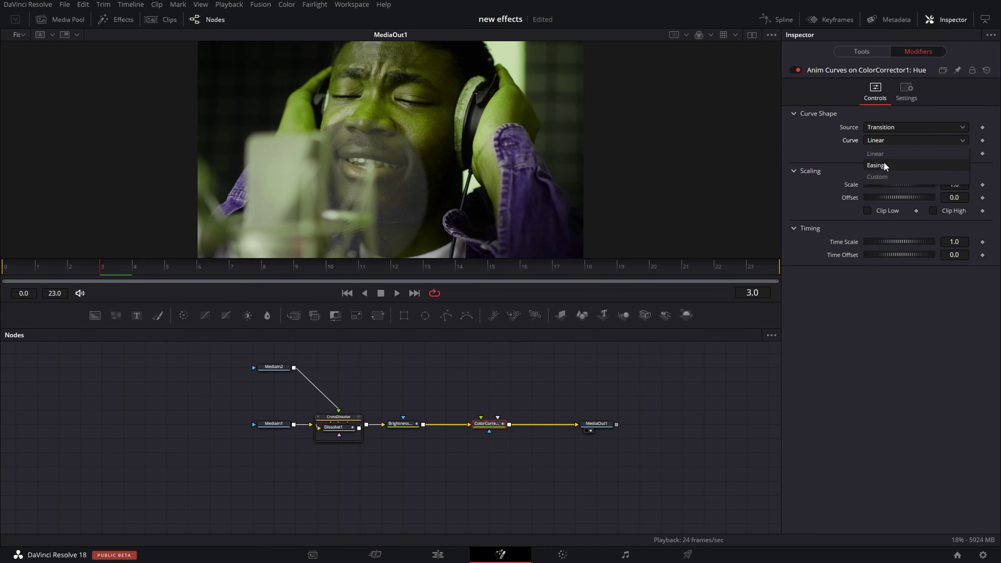
pyautogui.click(883, 163)
pyautogui.click(895, 156)
pyautogui.click(876, 235)
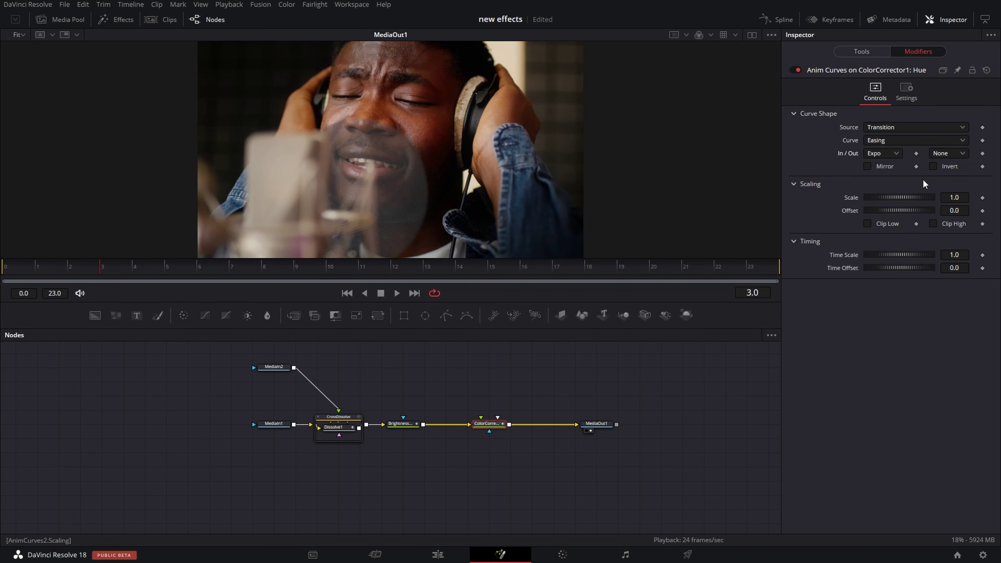
pyautogui.click(954, 153)
pyautogui.click(944, 234)
pyautogui.press('space')
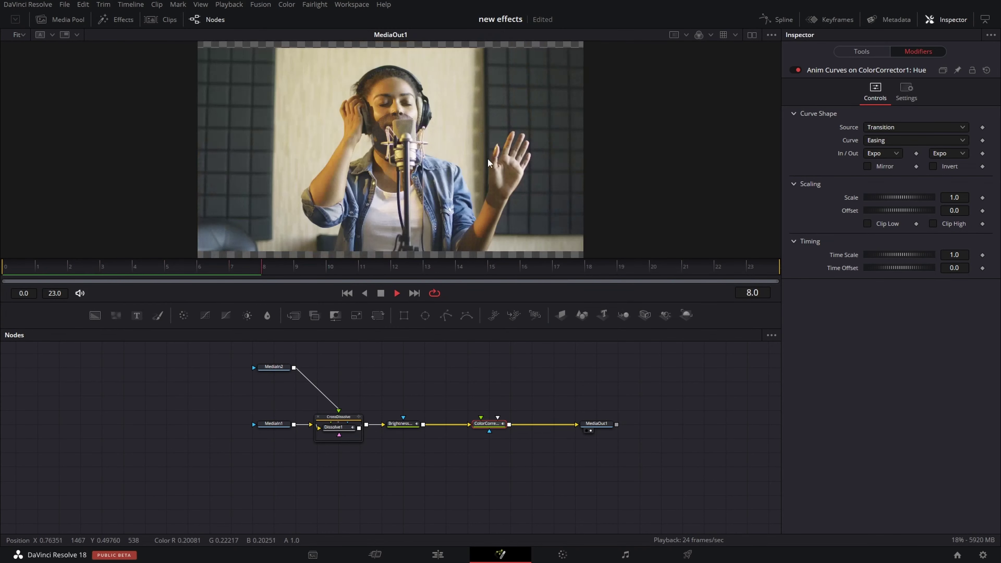
pyautogui.press('space')
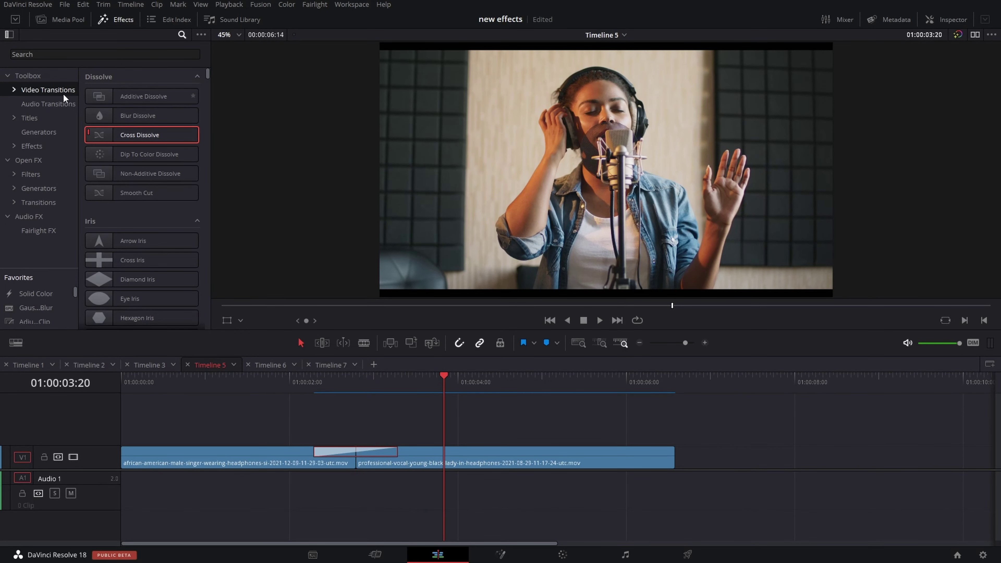
# - Place an Adjustment Clip on a track above the Cross Dissolve, split it at 01:00:03:07 and delete the part beyond the transition
pyautogui.moveTo(28, 320); pyautogui.dragTo(313, 425)
pyautogui.click(398, 374)
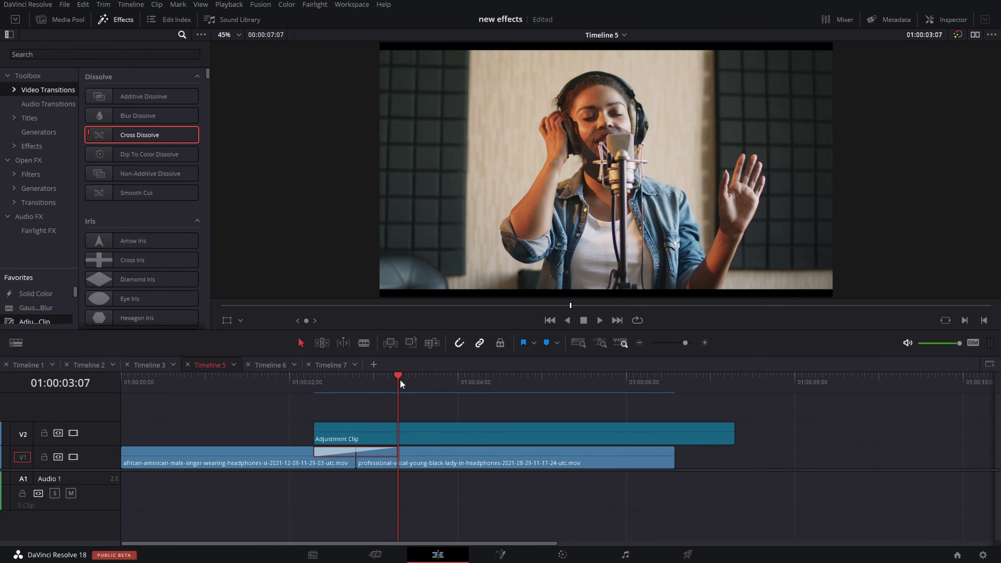
pyautogui.hotkey('ctrl', 'b')
pyautogui.click(440, 435)
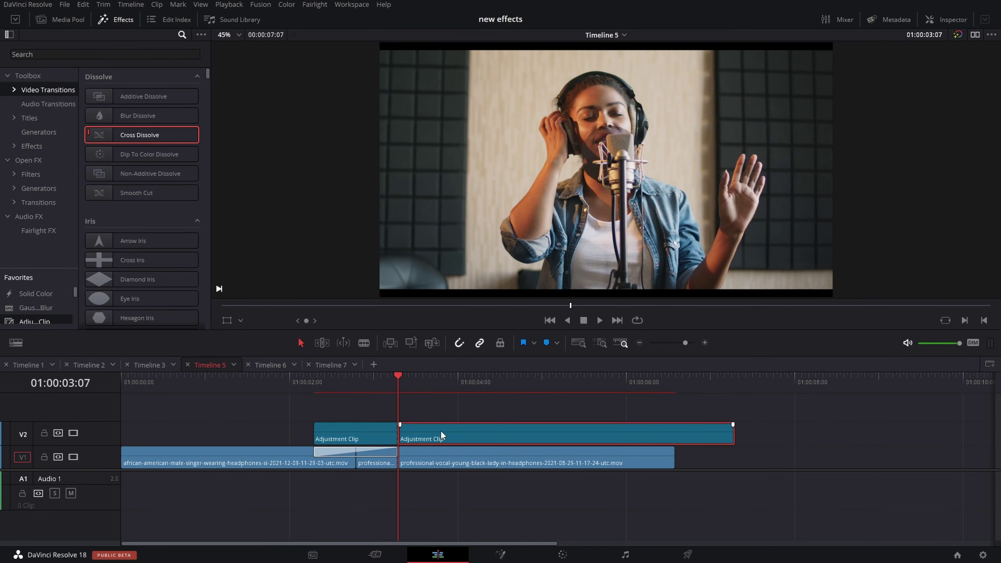
pyautogui.press('Delete')
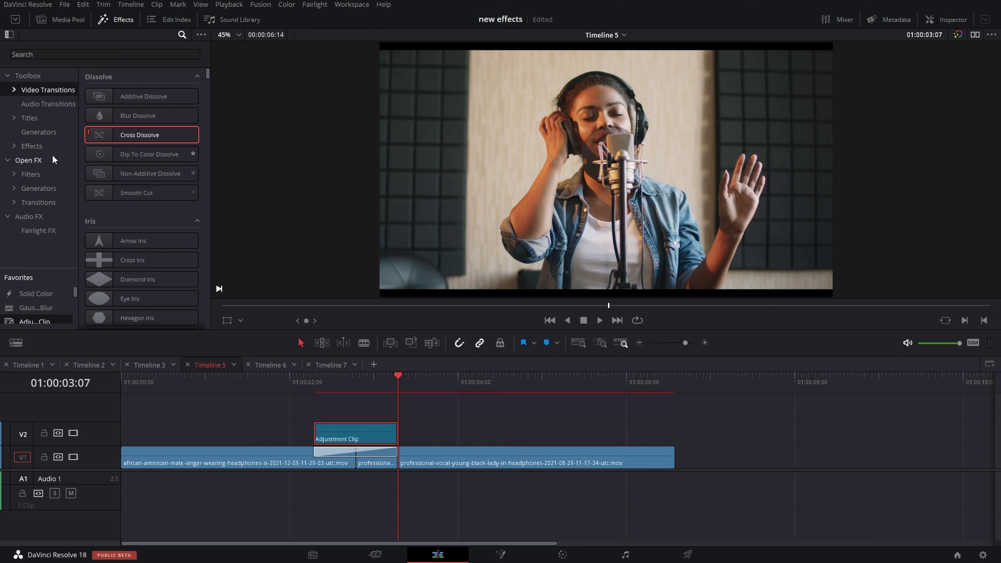
# - Search the Open FX effects for "cam" and apply the Resolve FX Camera Shake to the Adjustment Clip
pyautogui.click(34, 160)
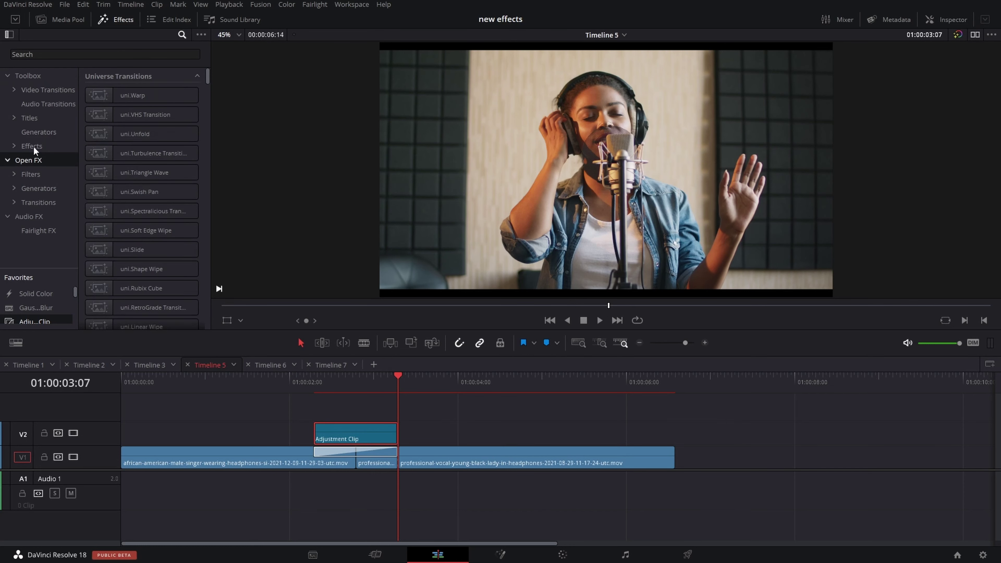
pyautogui.click(120, 54)
pyautogui.write('cam')
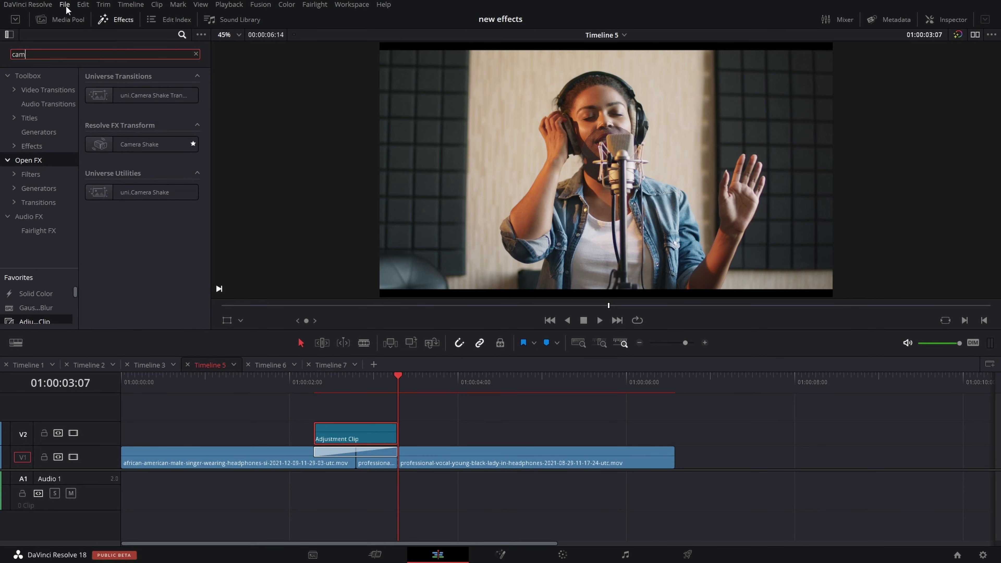
pyautogui.moveTo(139, 144); pyautogui.dragTo(352, 434)
# - Set Camera Shake's Motion Scale and Speed Scale to 2, Motion Blur to 0.527, Tilt Amplitude to 1, Zoom Amplitude to 0.488 and Zoom Speed to 0.775
pyautogui.click(329, 379)
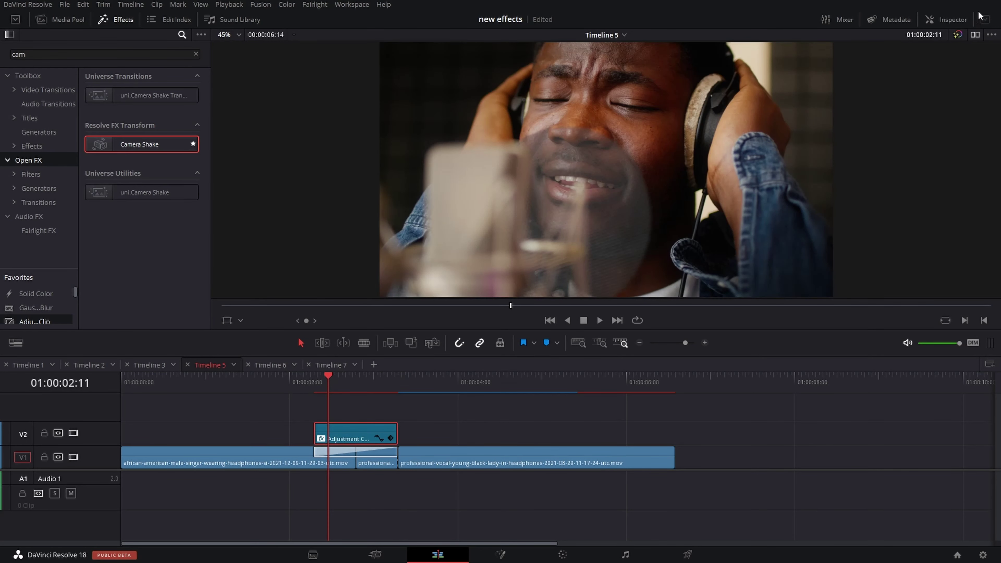
pyautogui.click(930, 19)
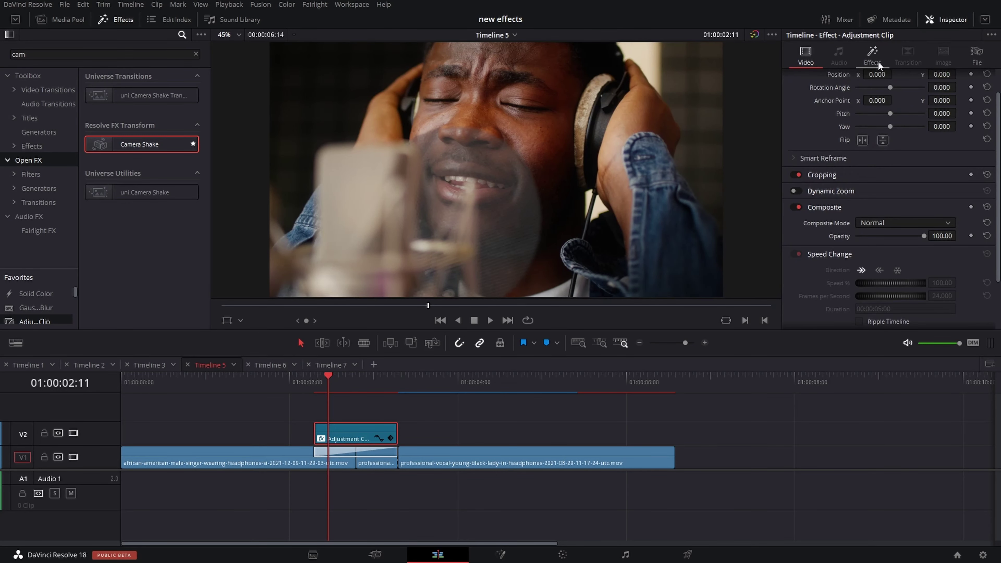
pyautogui.click(869, 57)
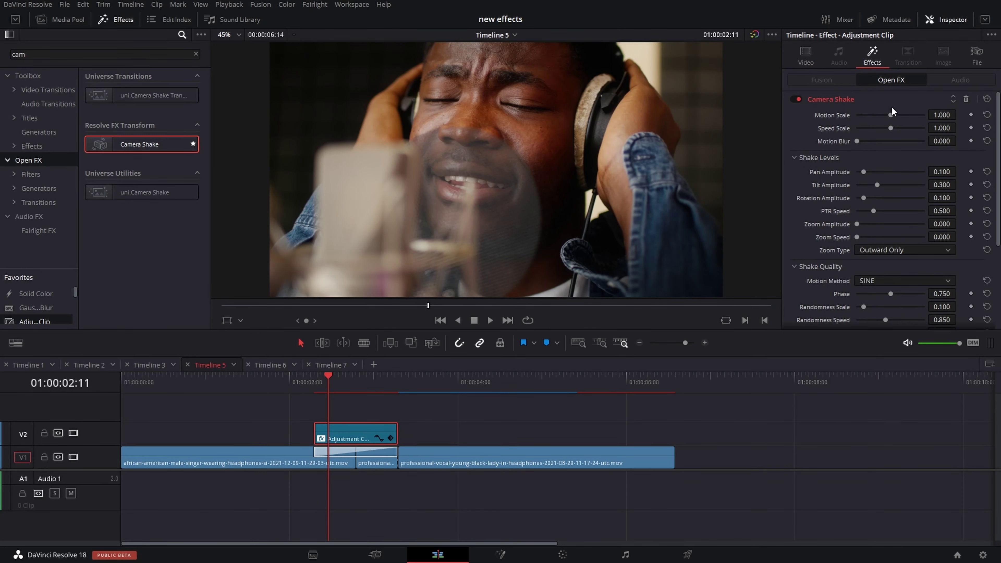
pyautogui.moveTo(890, 115); pyautogui.dragTo(923, 129)
pyautogui.click(888, 128)
pyautogui.moveTo(856, 141); pyautogui.dragTo(892, 141)
pyautogui.moveTo(880, 184); pyautogui.dragTo(903, 184)
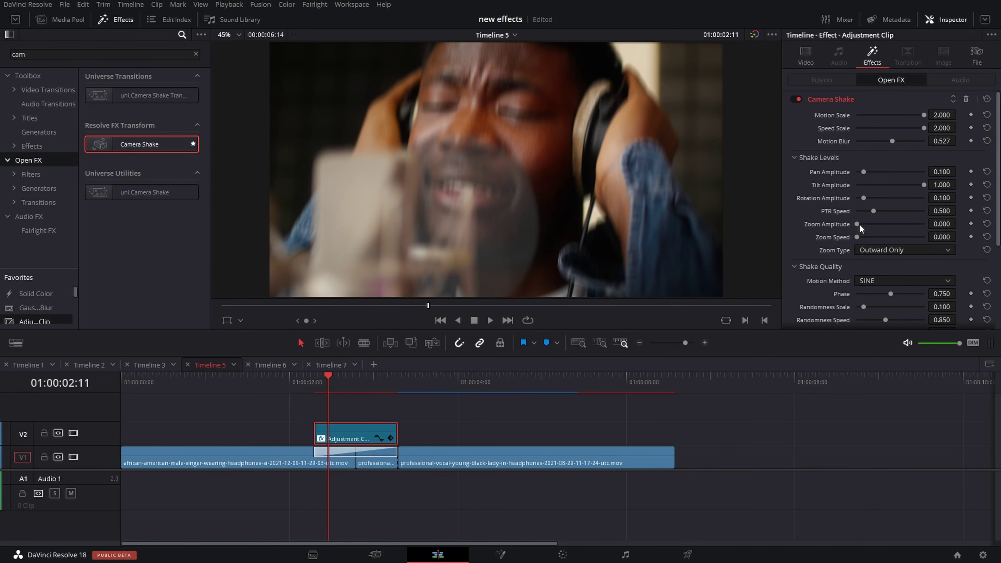
pyautogui.moveTo(858, 224); pyautogui.dragTo(882, 237)
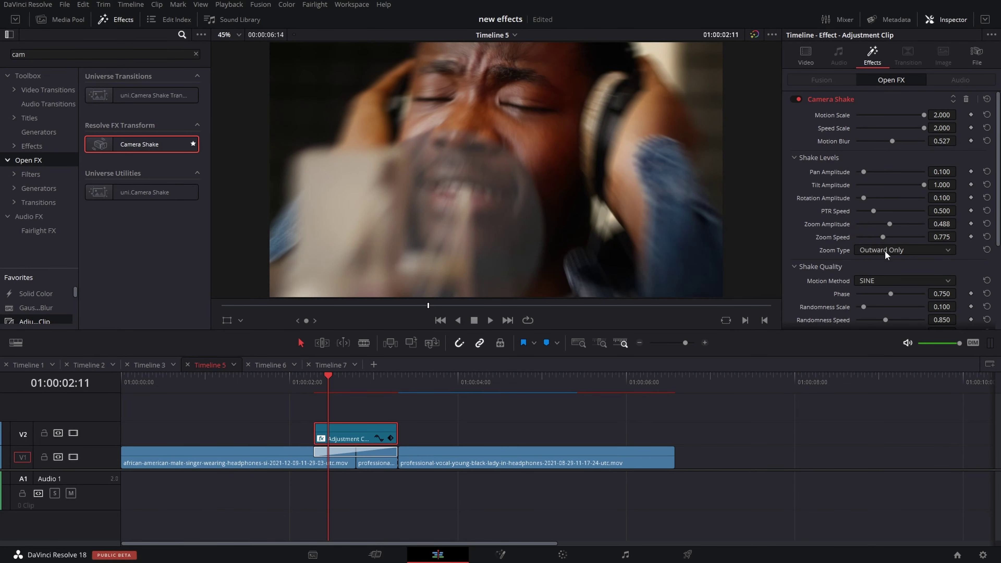
# - Set Camera Shake's Zoom to Crop to 0.107 and Border Type to Reflect, and play the timeline from the start
pyautogui.scroll(-2, 855, 228)
pyautogui.hotkey('ctrl', 's')
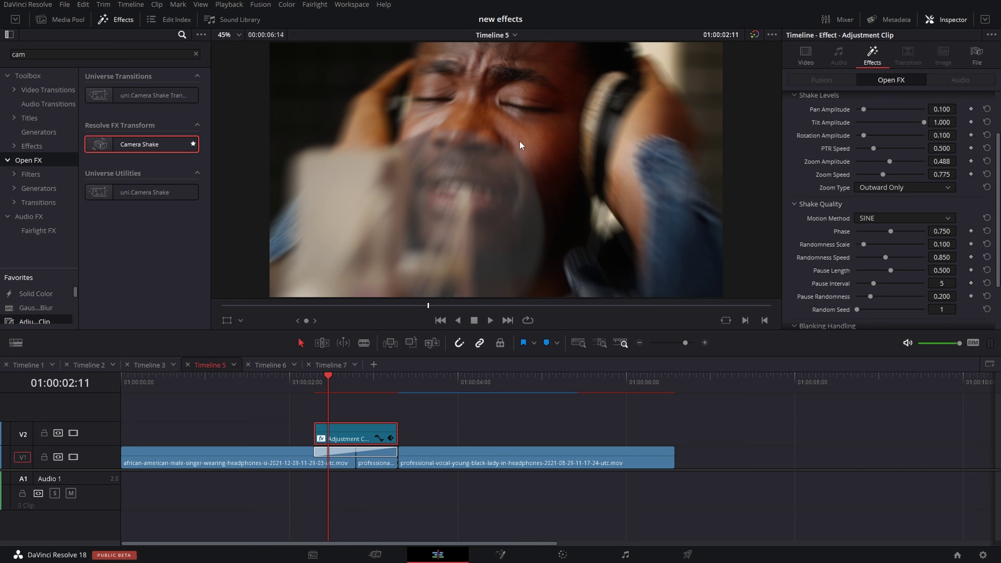
pyautogui.scroll(-2, 907, 203)
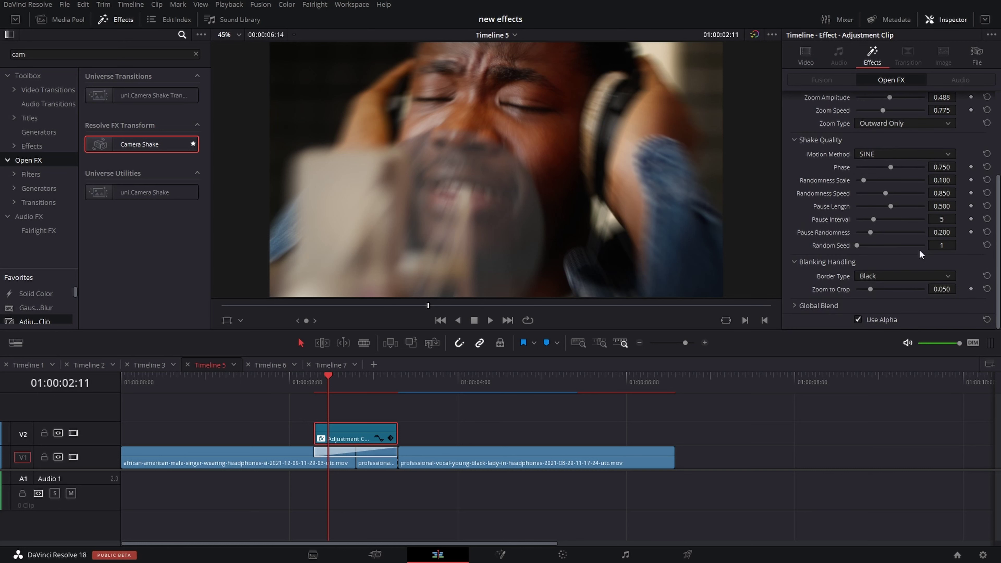
pyautogui.moveTo(871, 288); pyautogui.dragTo(885, 285)
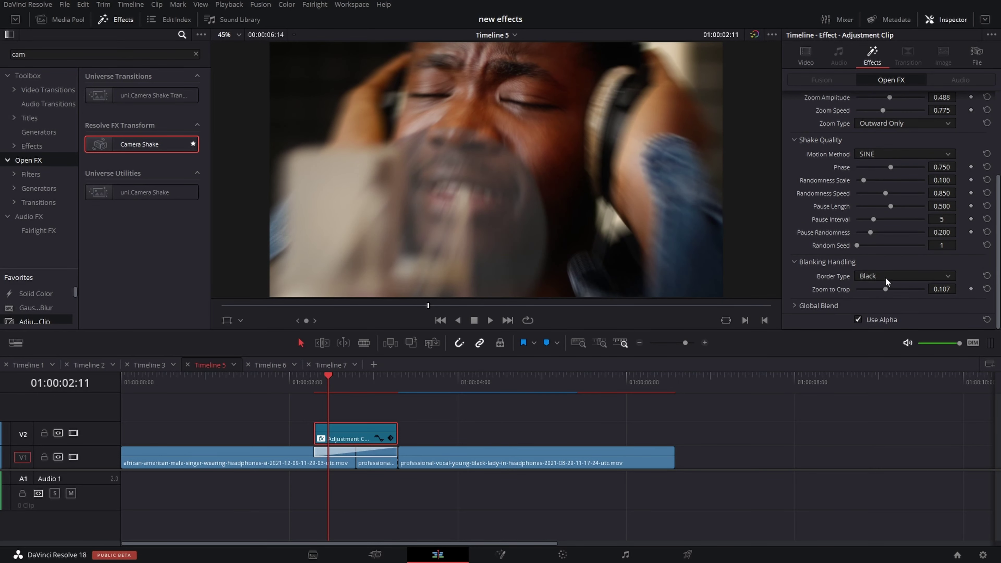
pyautogui.click(885, 277)
pyautogui.click(888, 304)
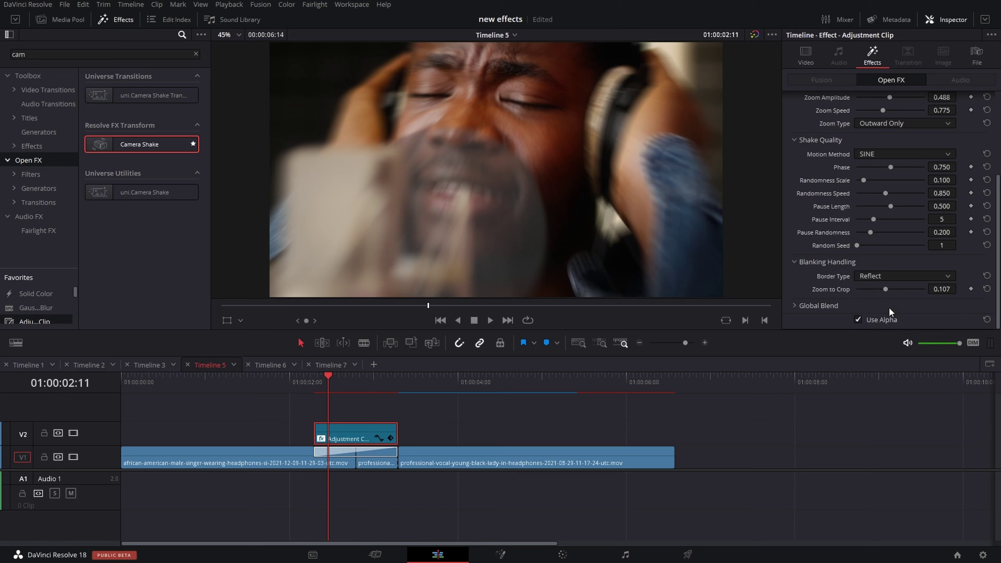
pyautogui.click(230, 306)
pyautogui.press('space')
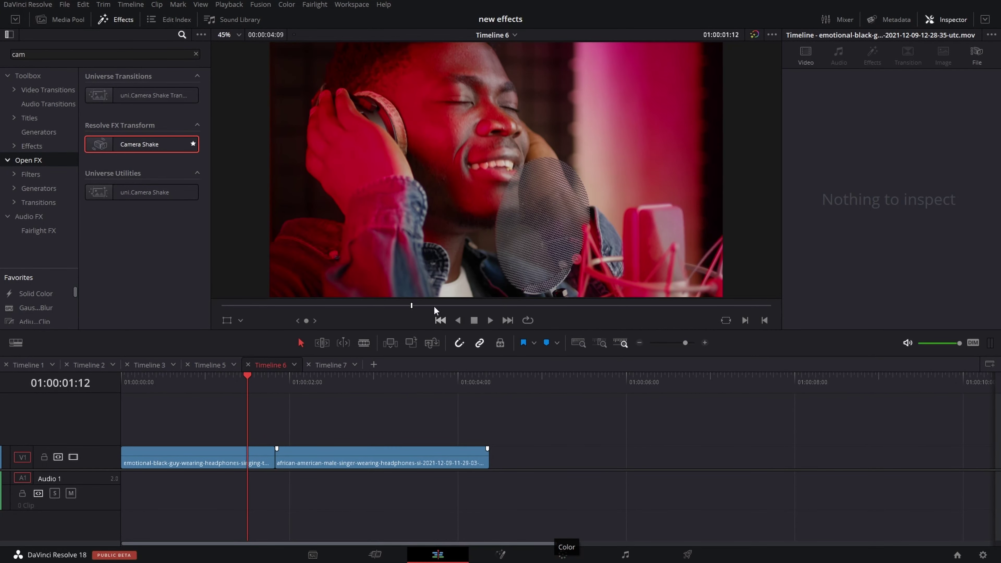
# - Clear the effects search and add a Cross Dissolve video transition at the cut between the two clips in Timeline 6
pyautogui.click(34, 89)
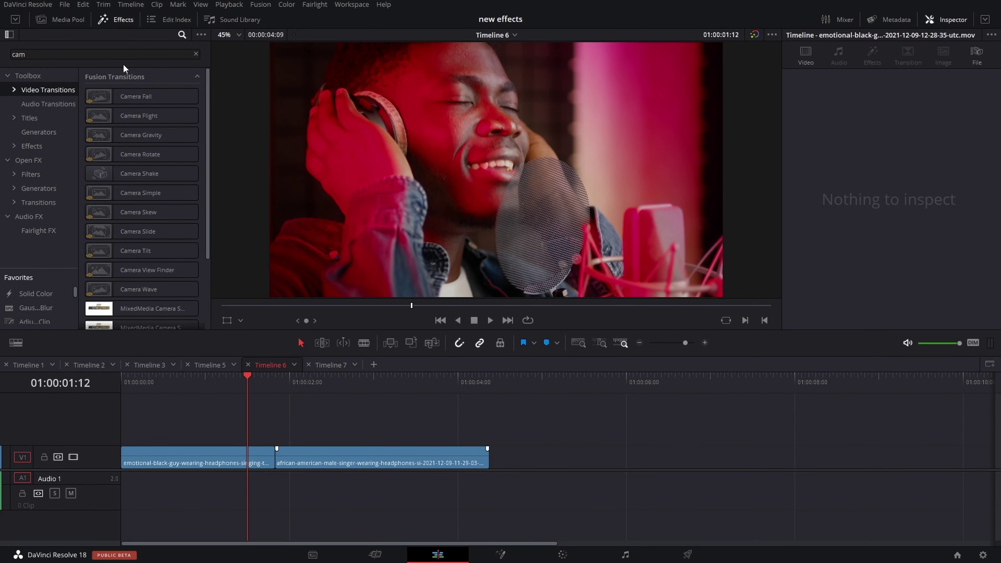
pyautogui.click(119, 55)
pyautogui.press('BackSpace')
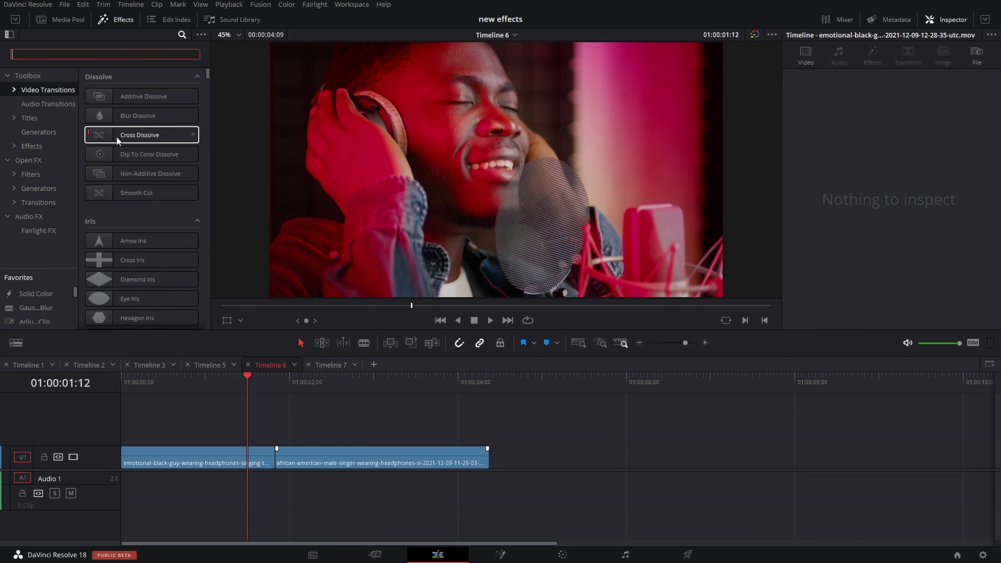
pyautogui.moveTo(113, 139); pyautogui.dragTo(262, 455)
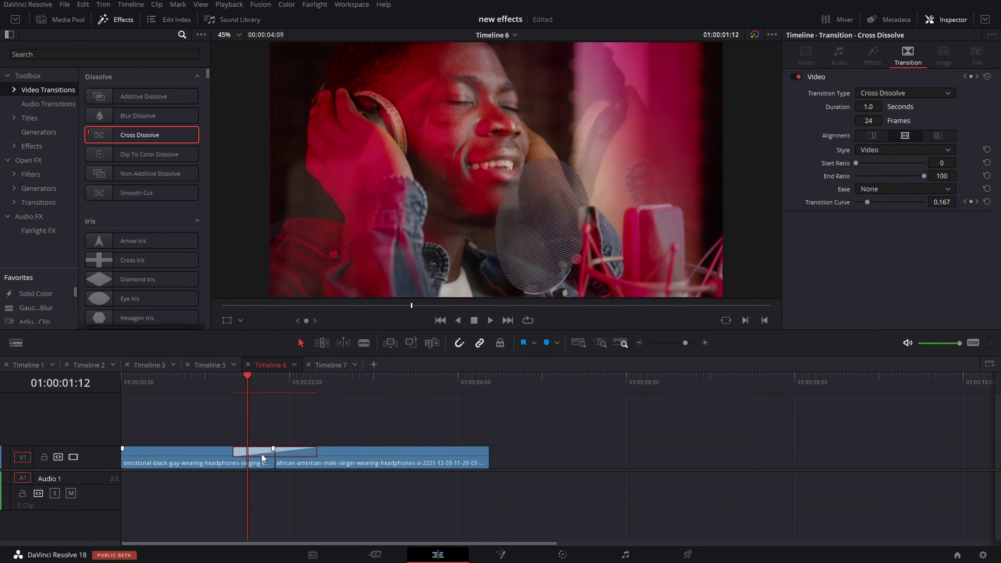
# - Convert the new Cross Dissolve to a Fusion Cross Dissolve and open it on the Fusion page
pyautogui.rightClick(261, 453)
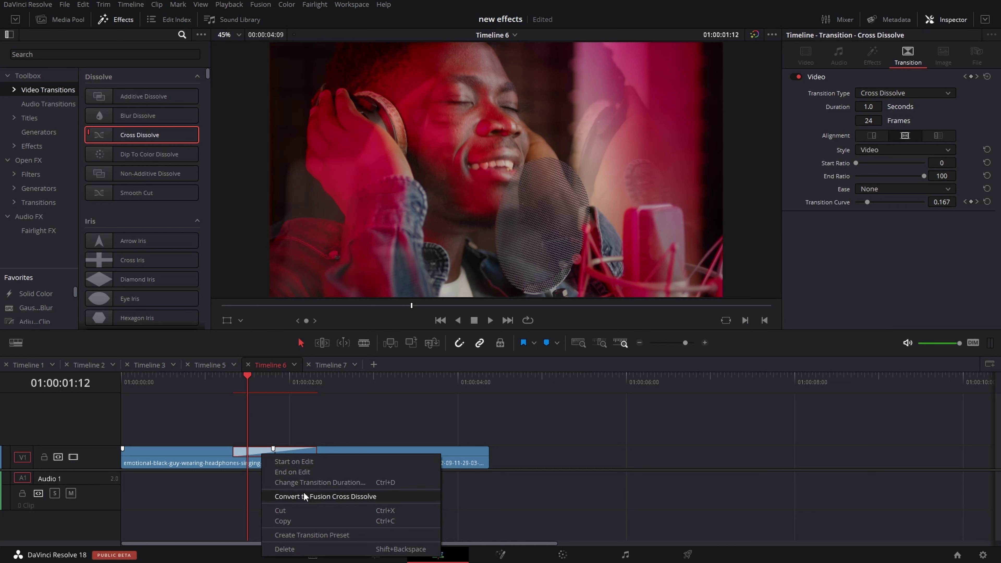
pyautogui.click(303, 492)
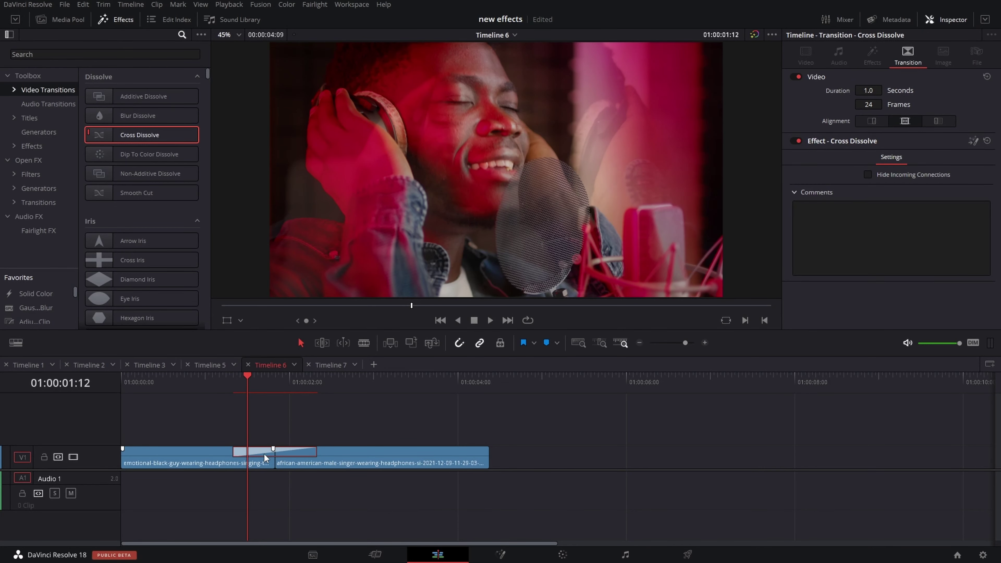
pyautogui.rightClick(264, 453)
pyautogui.click(302, 496)
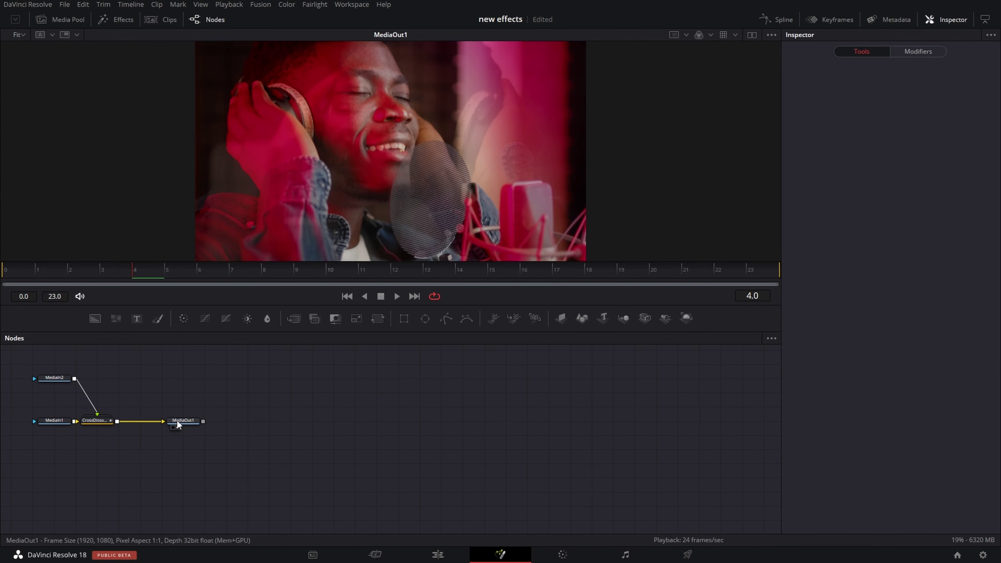
# - Make room before MediaOut1 and insert a Displace node with the CrossDissolve output feeding both its background and foreground
pyautogui.moveTo(333, 434); pyautogui.dragTo(398, 421)
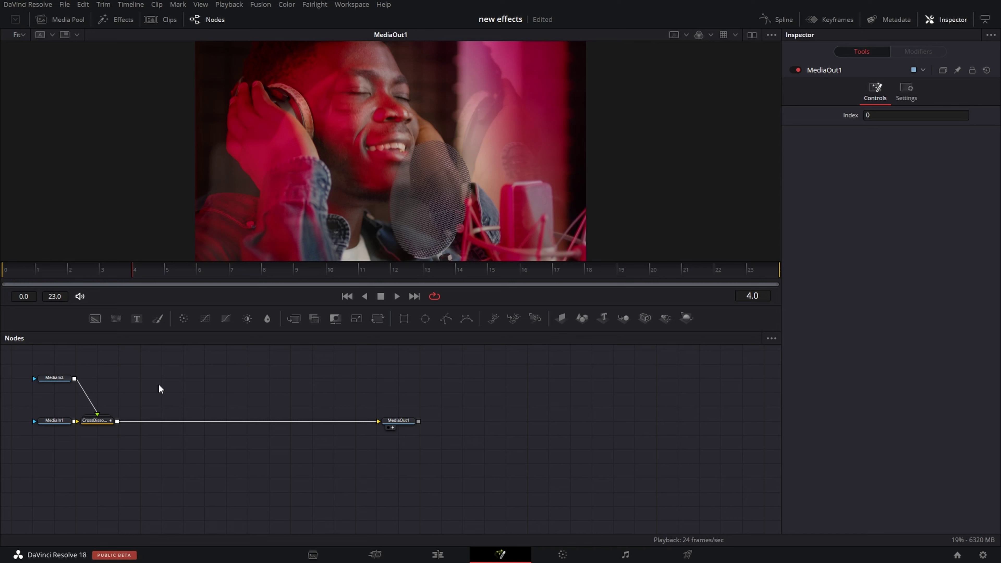
pyautogui.click(96, 420)
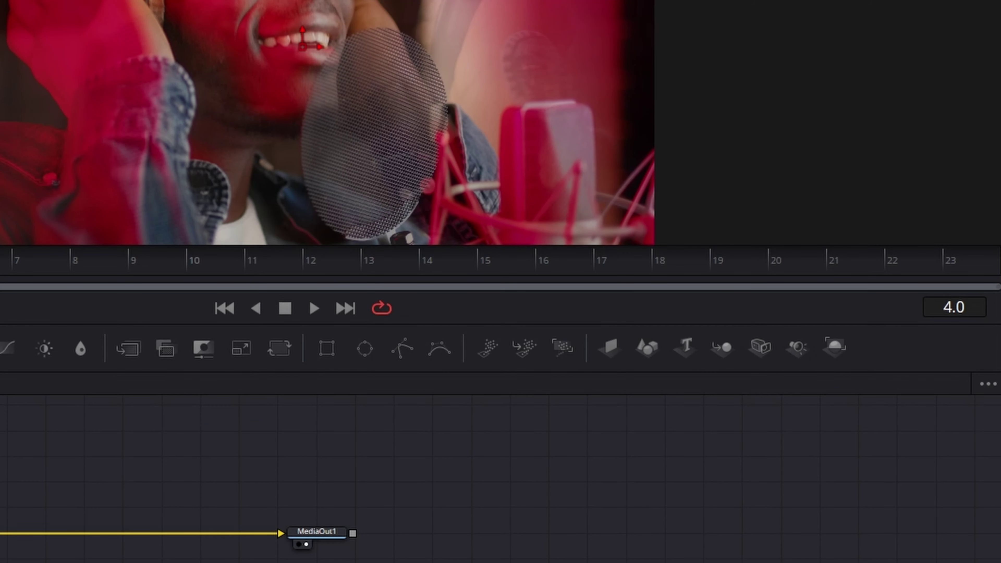
pyautogui.moveTo(117, 421); pyautogui.dragTo(188, 406)
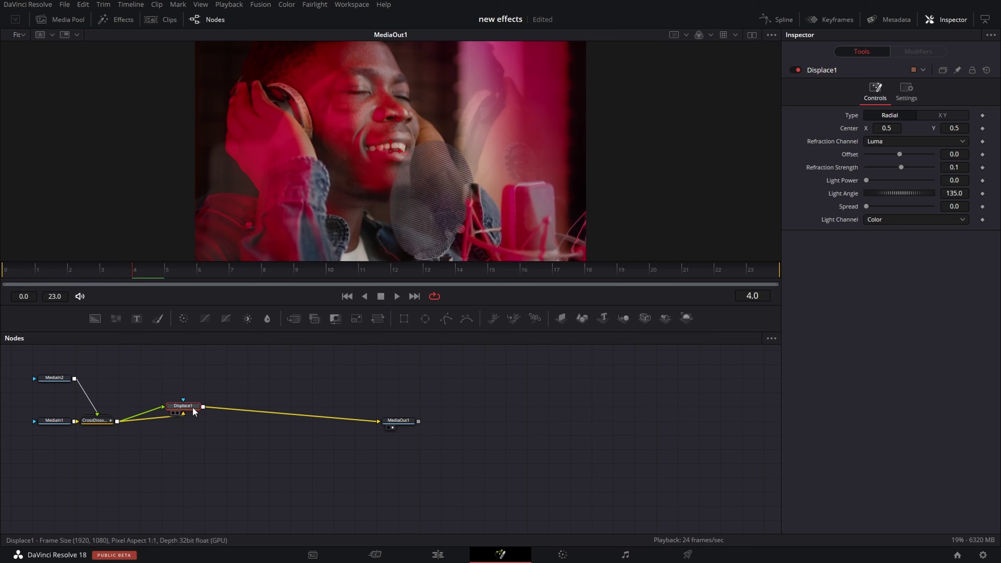
# - Preview the transition, try a Refraction Strength of 1.08 on the Displace node, and reset it to its default
pyautogui.click(25, 266)
pyautogui.press('space')
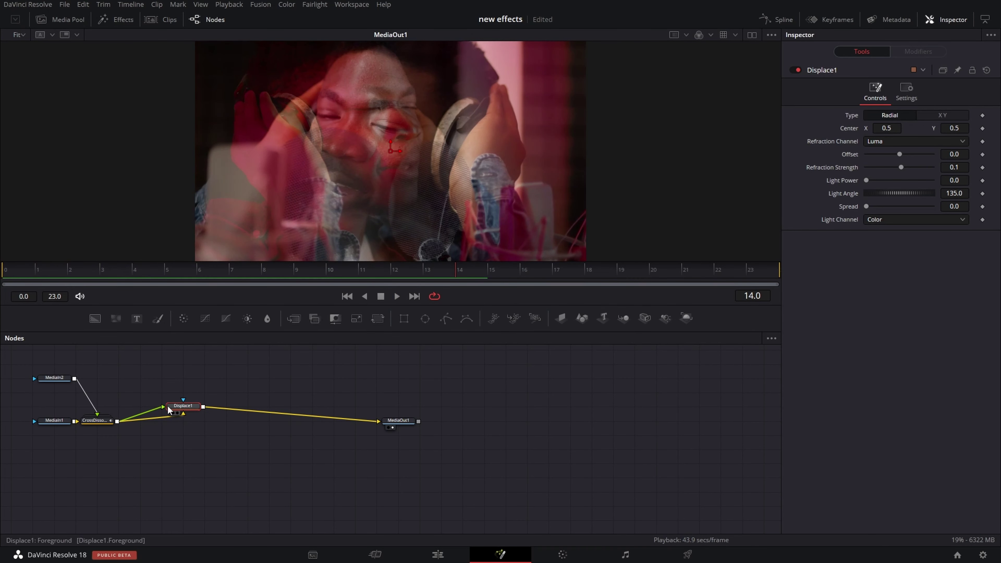
pyautogui.moveTo(900, 167); pyautogui.dragTo(917, 167)
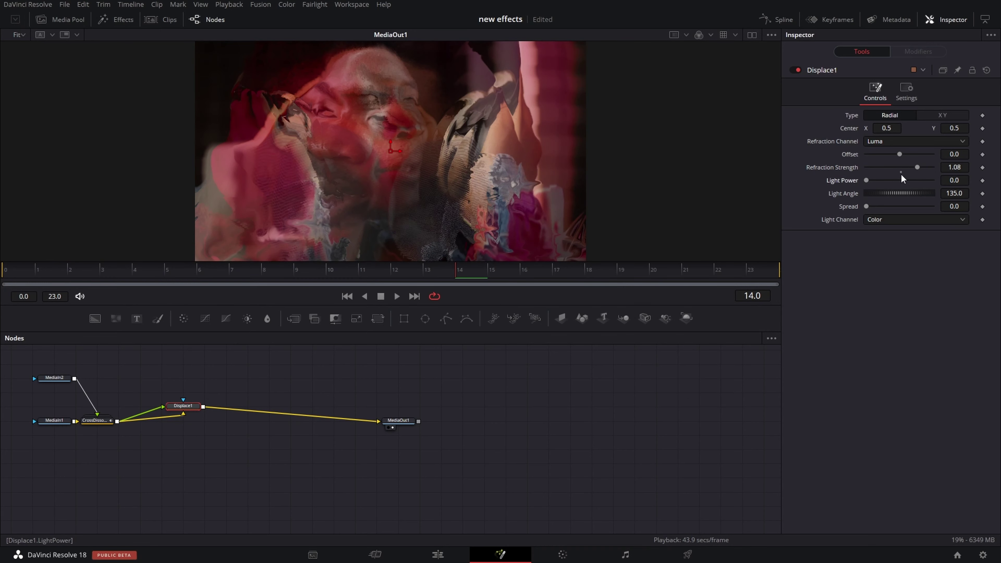
pyautogui.doubleClick(900, 173)
# - Return to frame 0 and modify the Displace node's Refraction Strength with Anim Curves
pyautogui.click(18, 272)
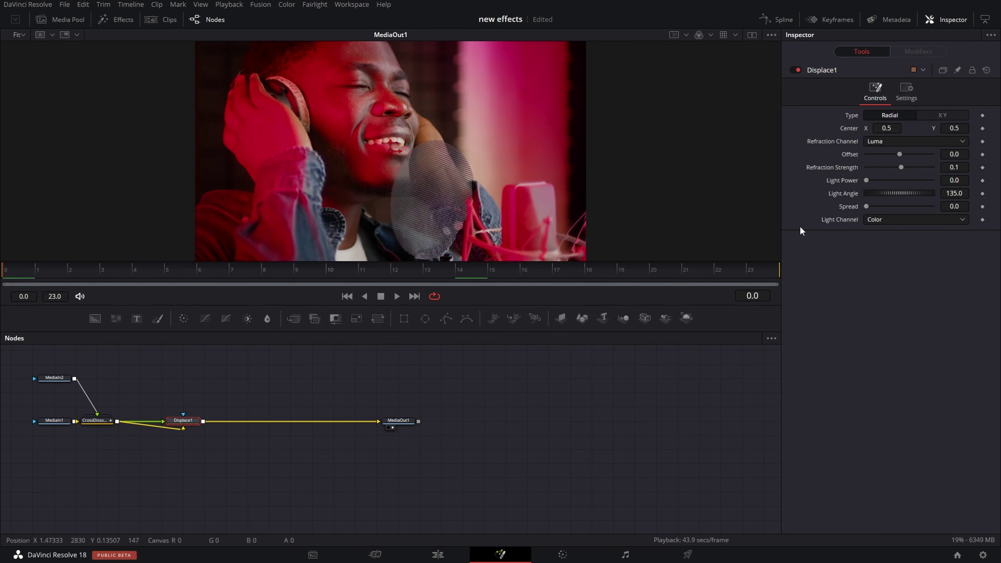
pyautogui.rightClick(840, 169)
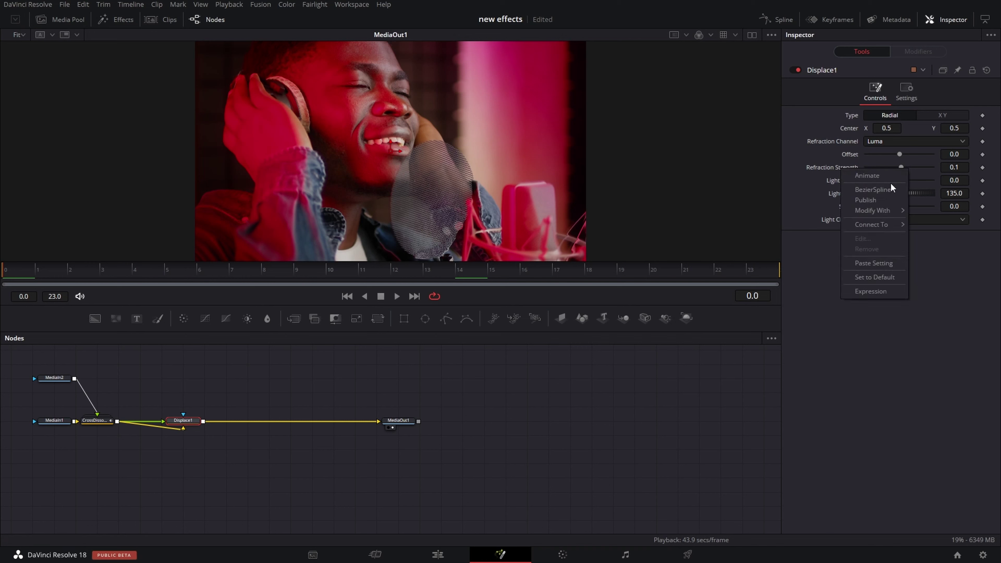
pyautogui.moveTo(888, 213)
pyautogui.click(811, 215)
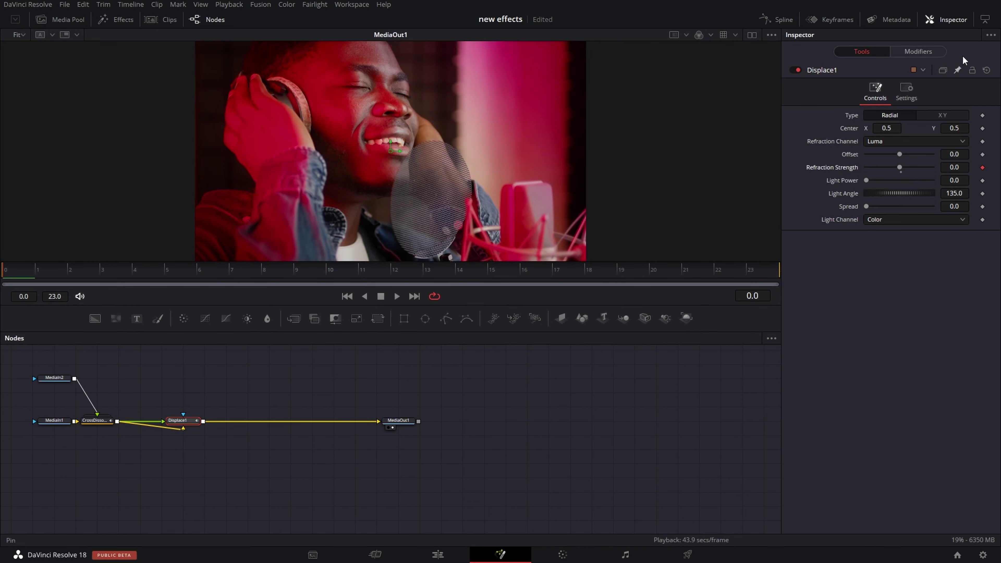
# - Set the Refraction Strength animation curve to Easing with Sine for both in and out, and preview the transition
pyautogui.click(926, 53)
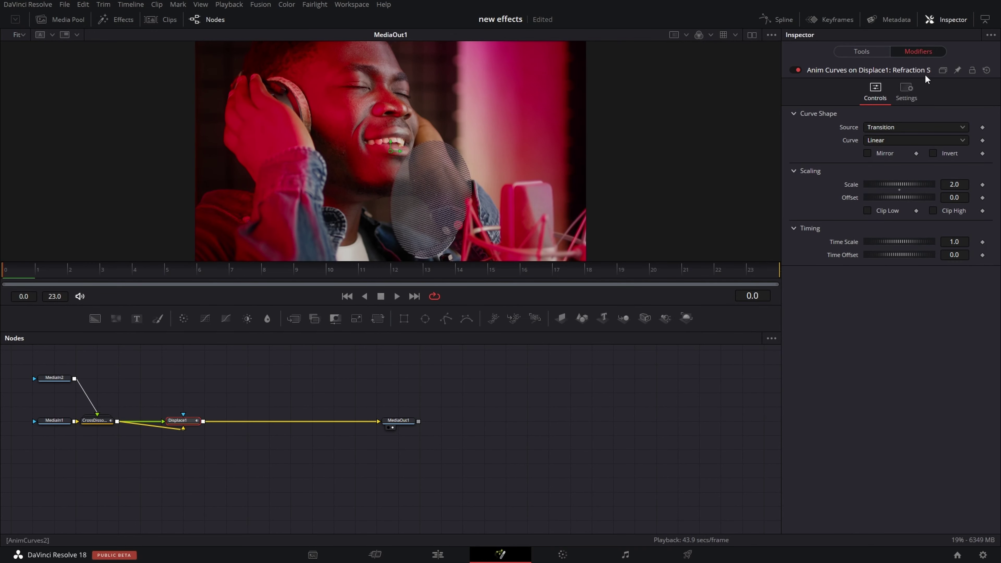
pyautogui.click(899, 140)
pyautogui.click(886, 164)
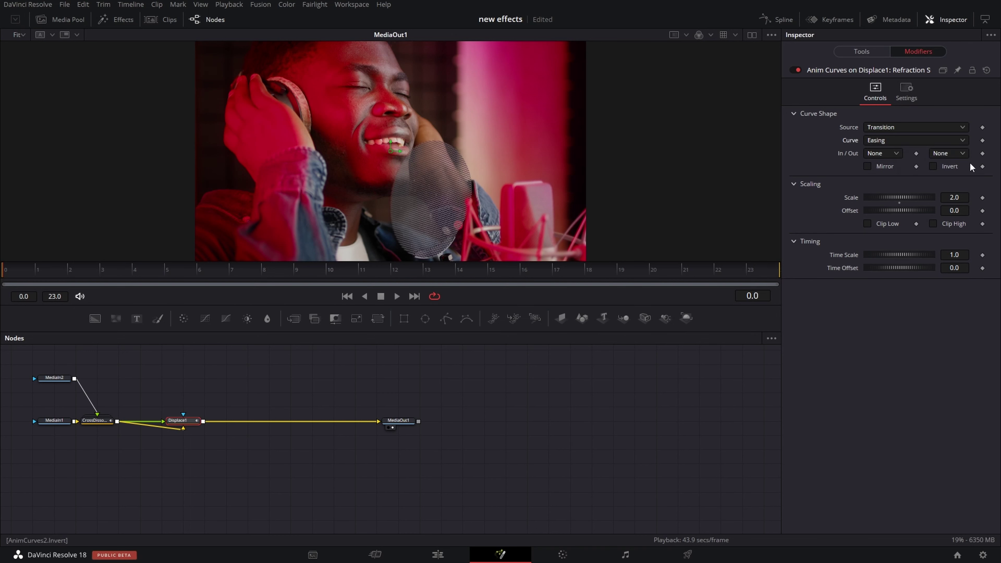
pyautogui.click(893, 154)
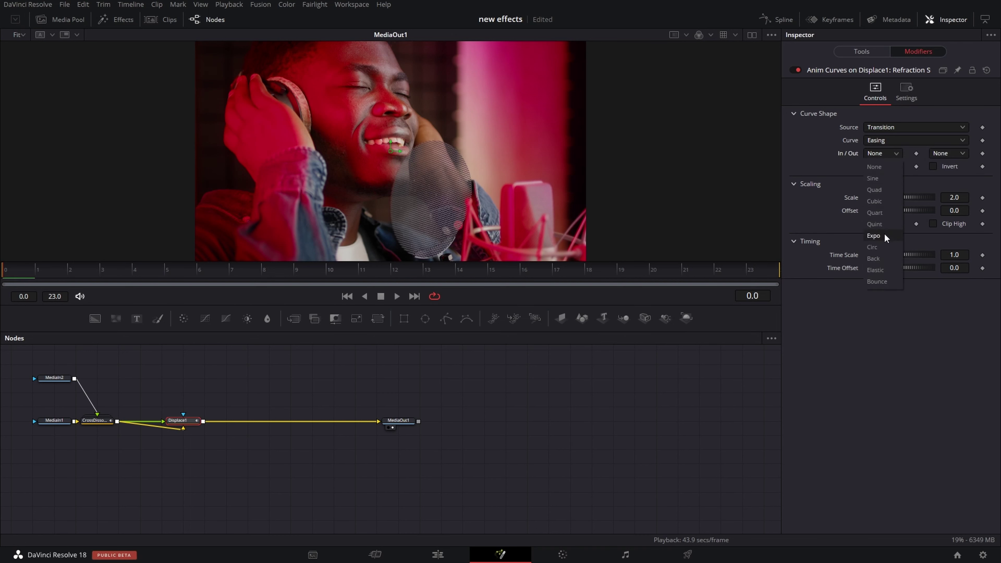
pyautogui.click(881, 178)
pyautogui.click(948, 153)
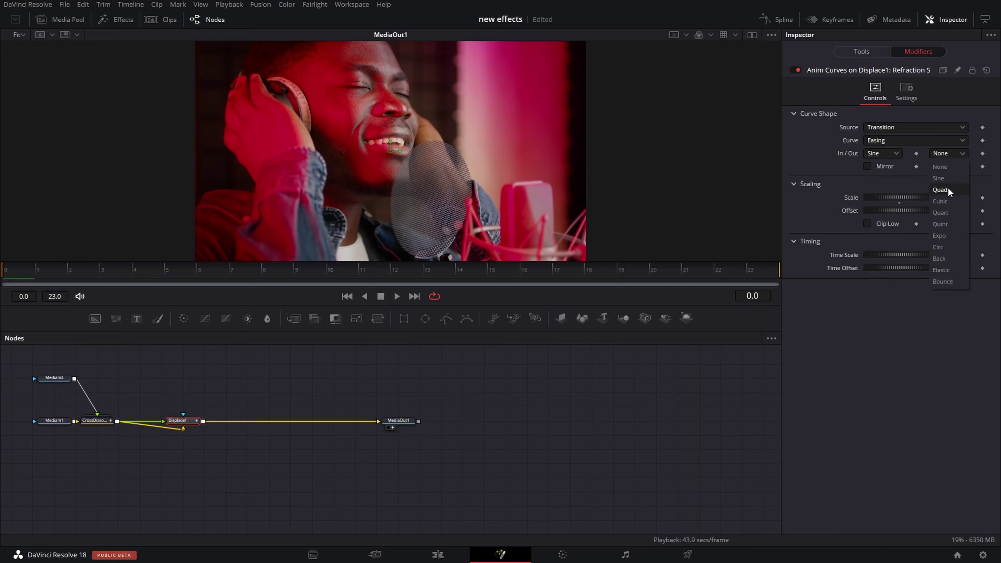
pyautogui.click(946, 178)
pyautogui.press('space')
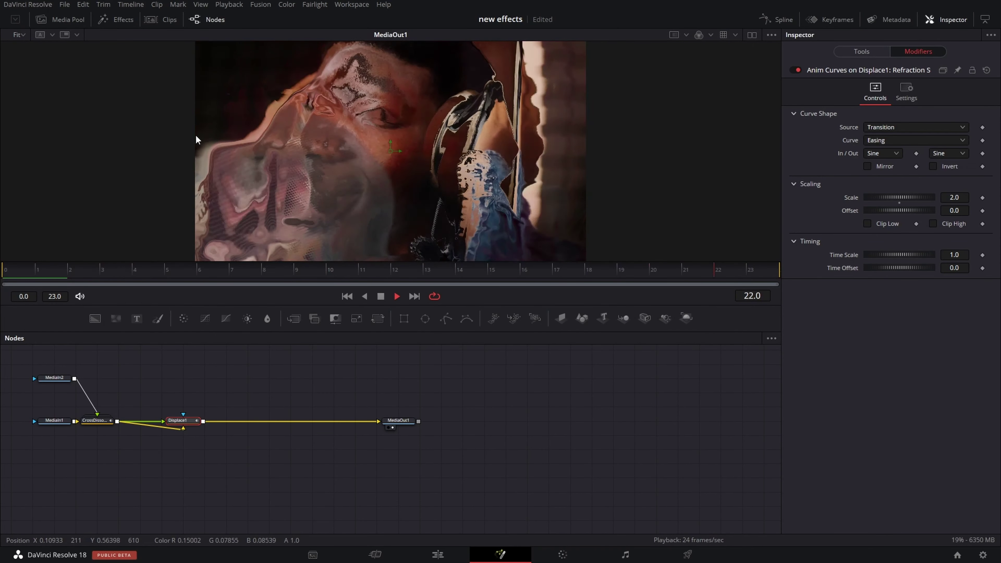
pyautogui.press('space')
# - Expand the CrossDissolve group, modify the Displace node's Center with XY Path, and show the path's modifier settings
pyautogui.doubleClick(98, 421)
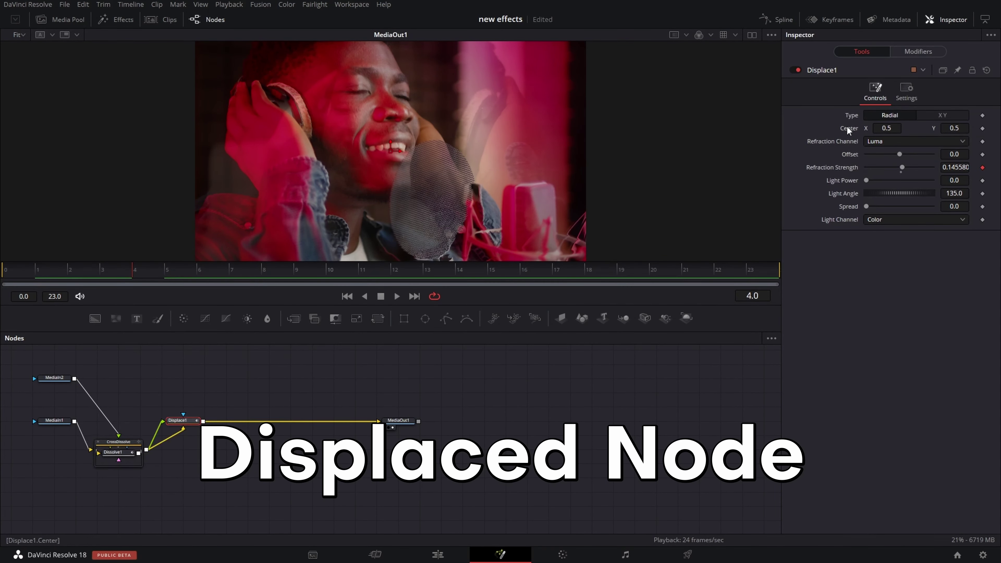
pyautogui.rightClick(851, 126)
pyautogui.moveTo(895, 171)
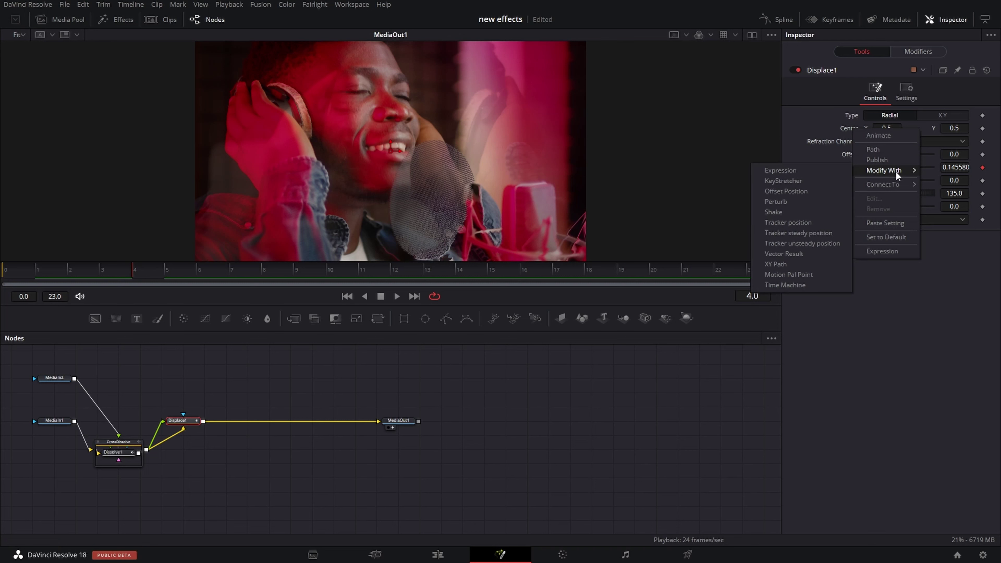
pyautogui.click(773, 263)
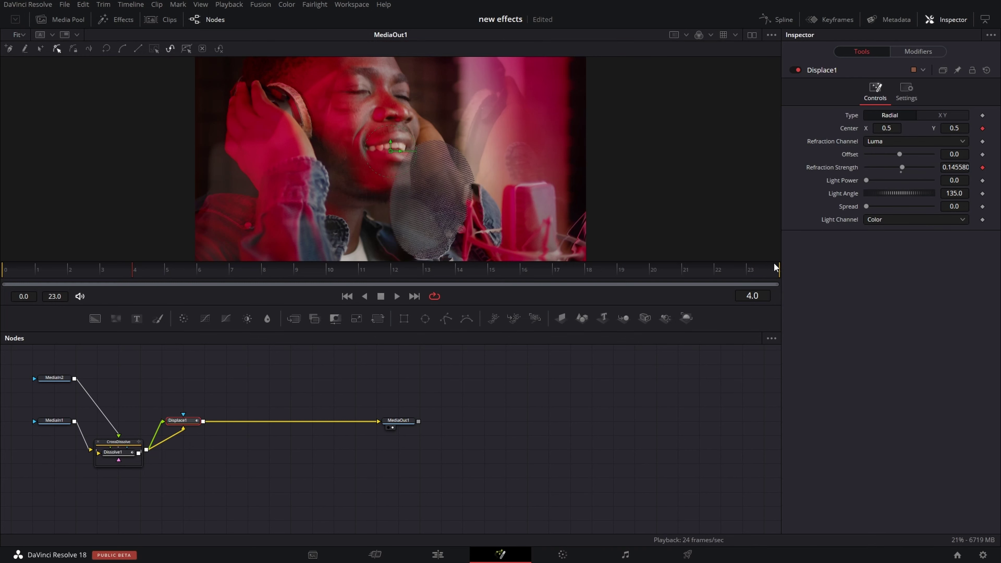
pyautogui.click(900, 55)
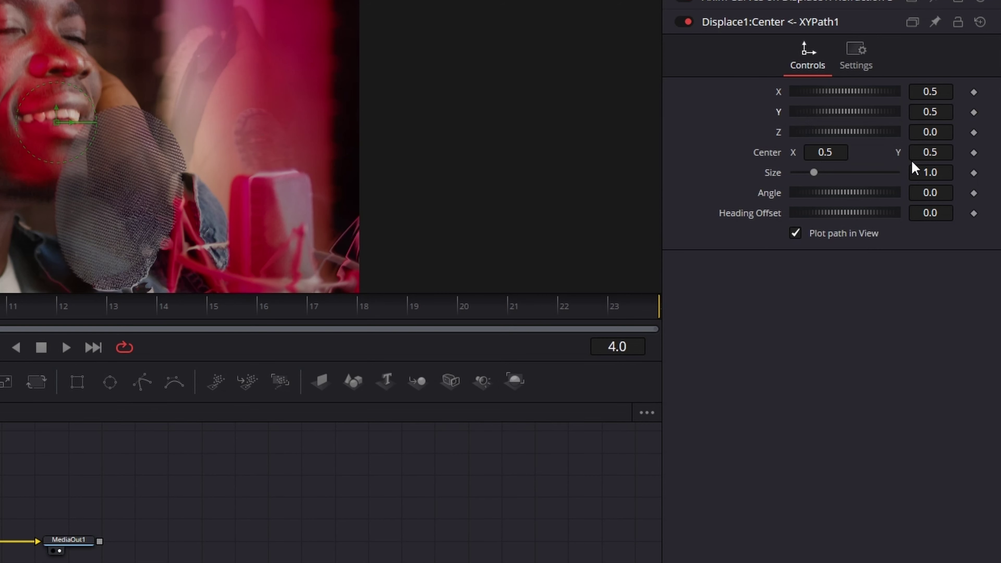
# - Try the XY Path at X 0.391 and Y 1.167, and reset both values to their defaults
pyautogui.moveTo(833, 88); pyautogui.dragTo(788, 123)
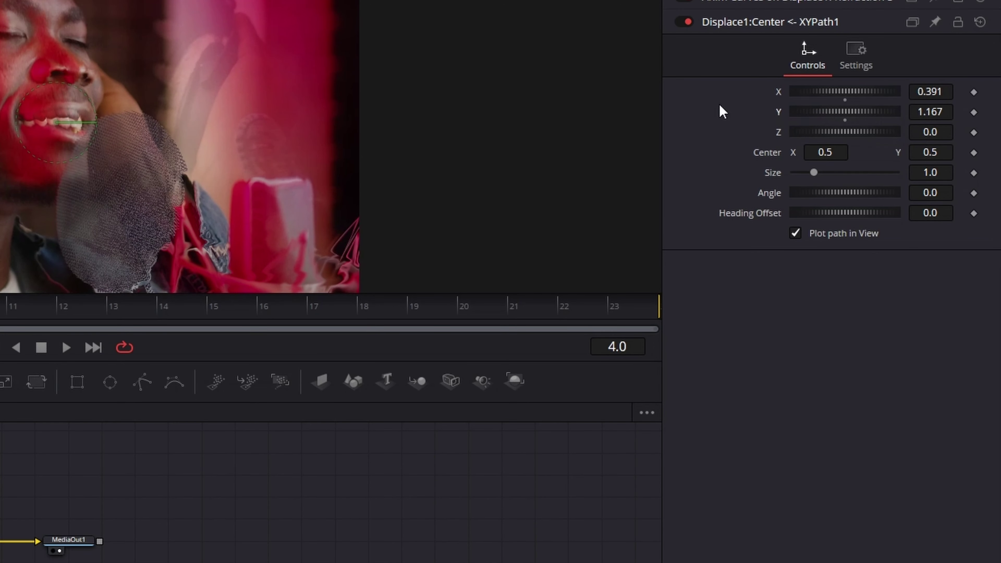
pyautogui.doubleClick(779, 94)
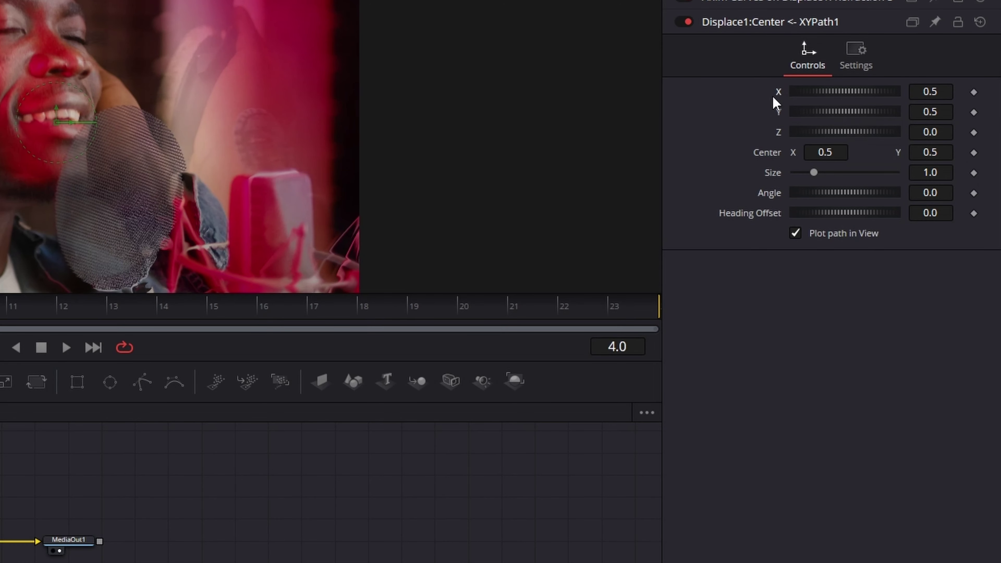
# - Modify the XY Path's X value with Anim Curves
pyautogui.rightClick(782, 96)
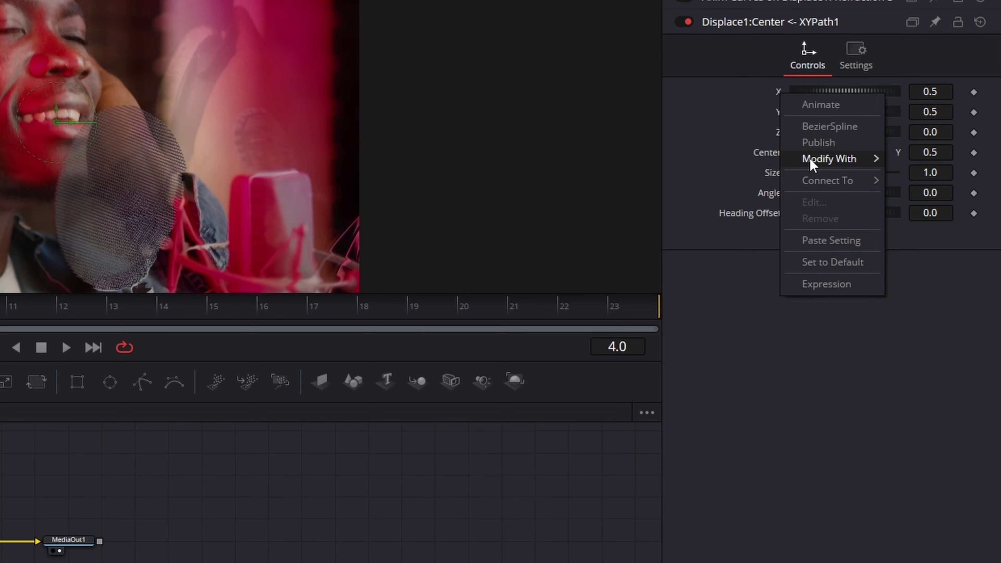
pyautogui.moveTo(808, 157)
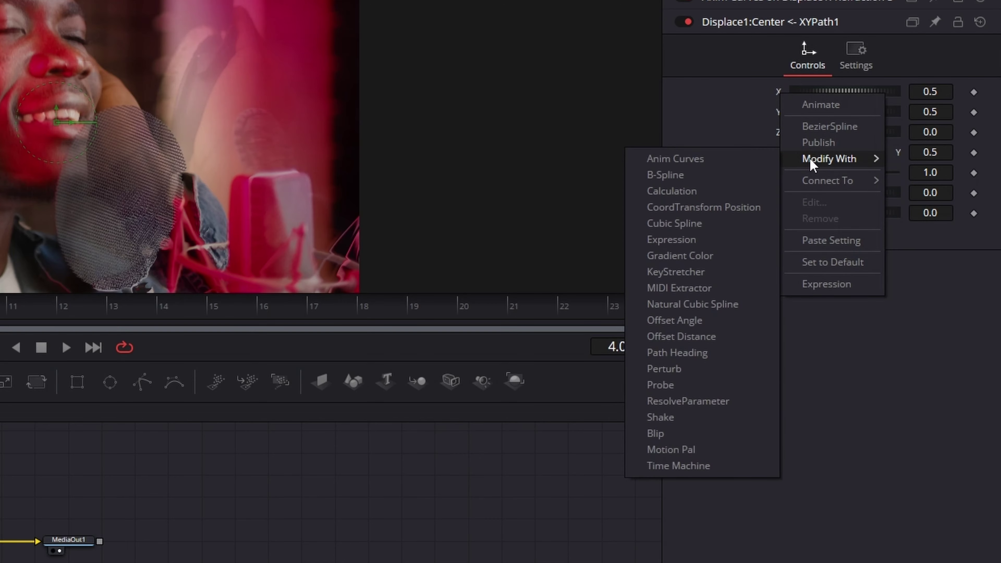
pyautogui.click(732, 157)
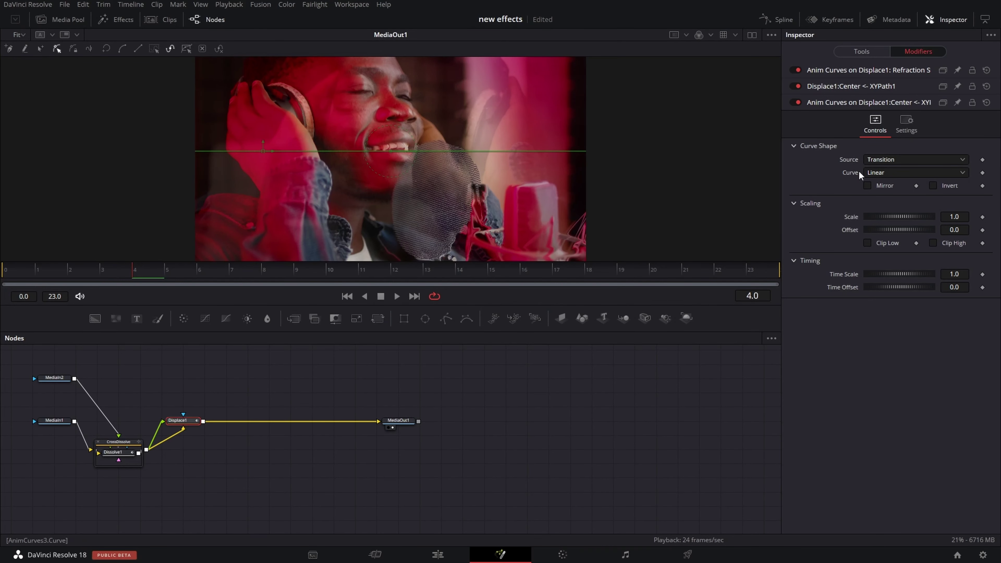
# - Set the X path's animation curve to mirrored Easing with Bounce for both in and out, and play the transition
pyautogui.click(887, 173)
pyautogui.click(871, 192)
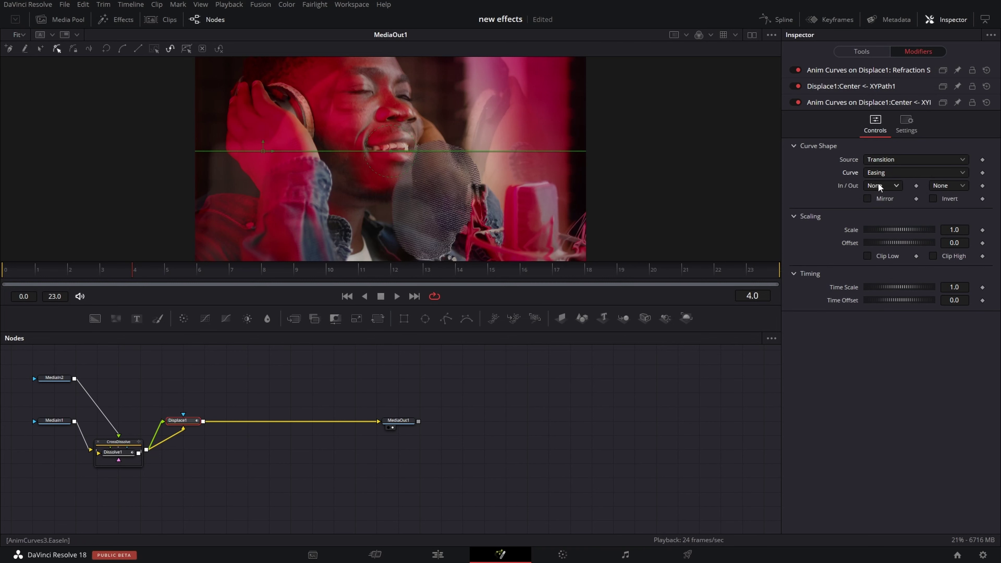
pyautogui.click(892, 187)
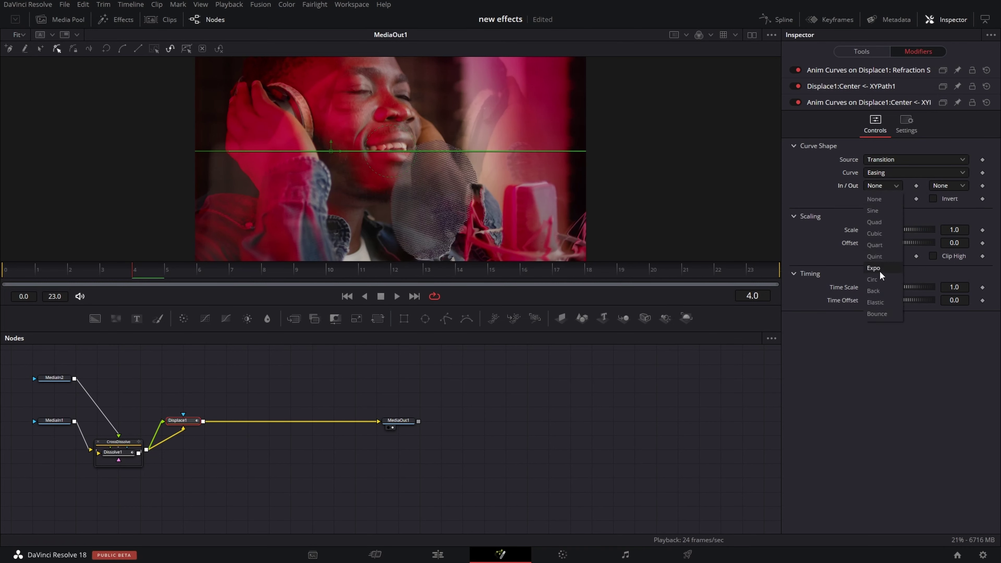
pyautogui.click(884, 311)
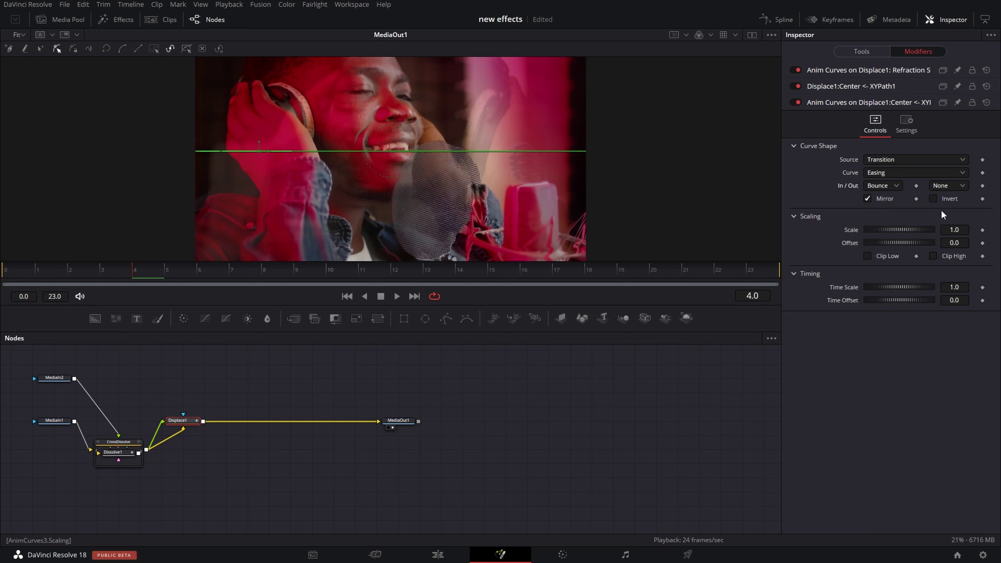
pyautogui.click(959, 186)
pyautogui.click(950, 313)
pyautogui.click(941, 188)
pyautogui.click(943, 315)
pyautogui.press('space')
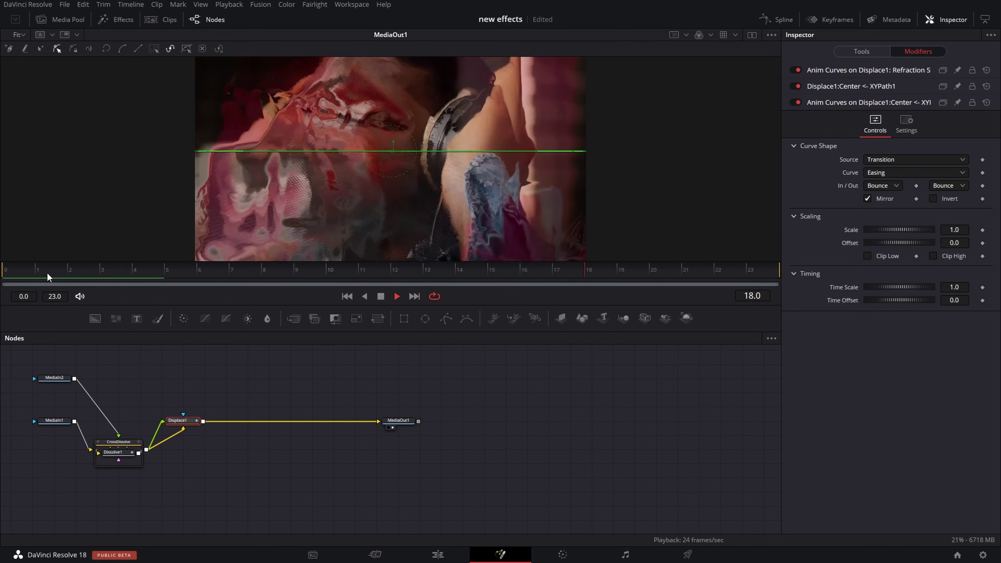
pyautogui.press('space')
# - Change the X path's easing to Circ in and Quad out, and scrub and play the transition to check it
pyautogui.click(897, 183)
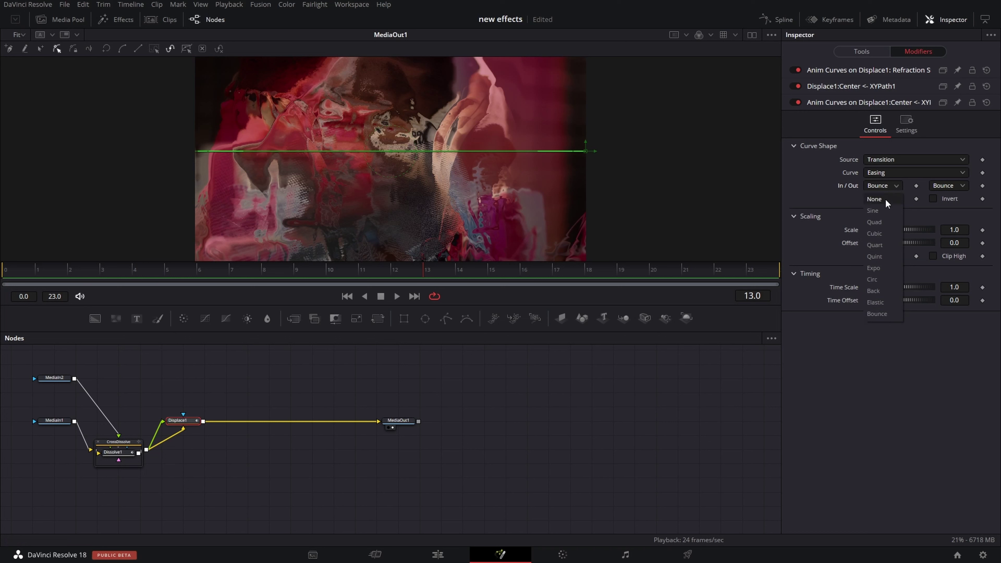
pyautogui.click(881, 281)
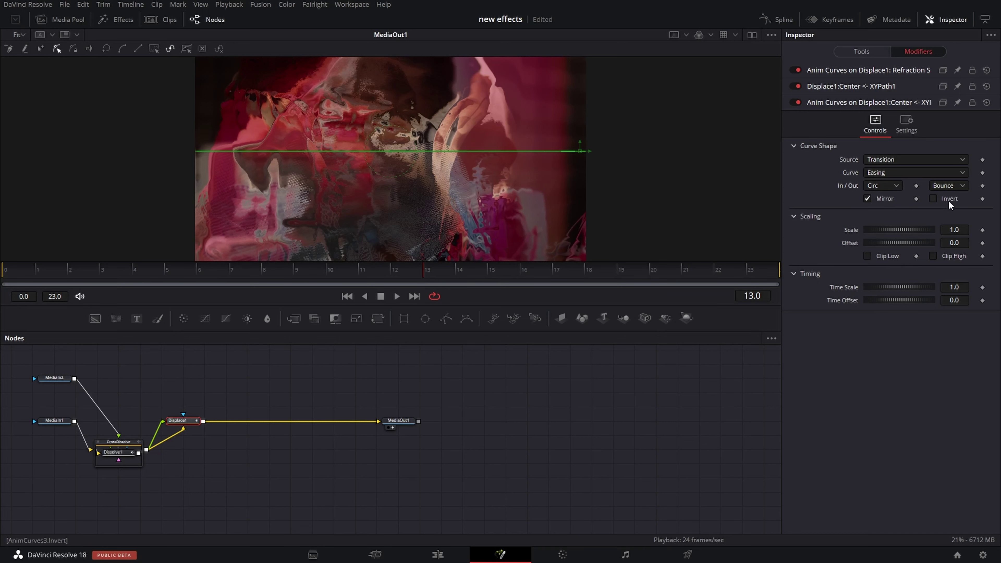
pyautogui.click(962, 186)
pyautogui.click(946, 220)
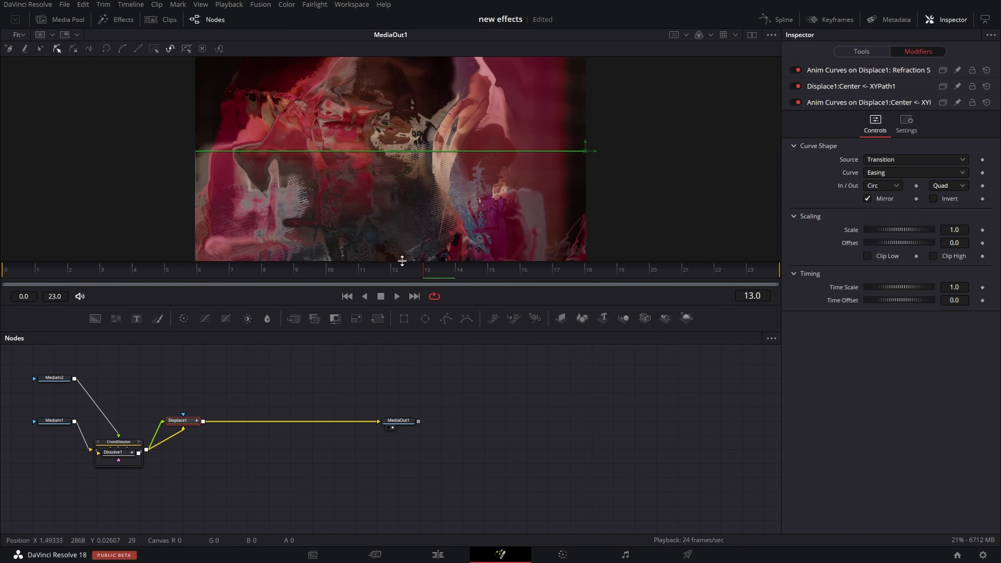
pyautogui.press('space')
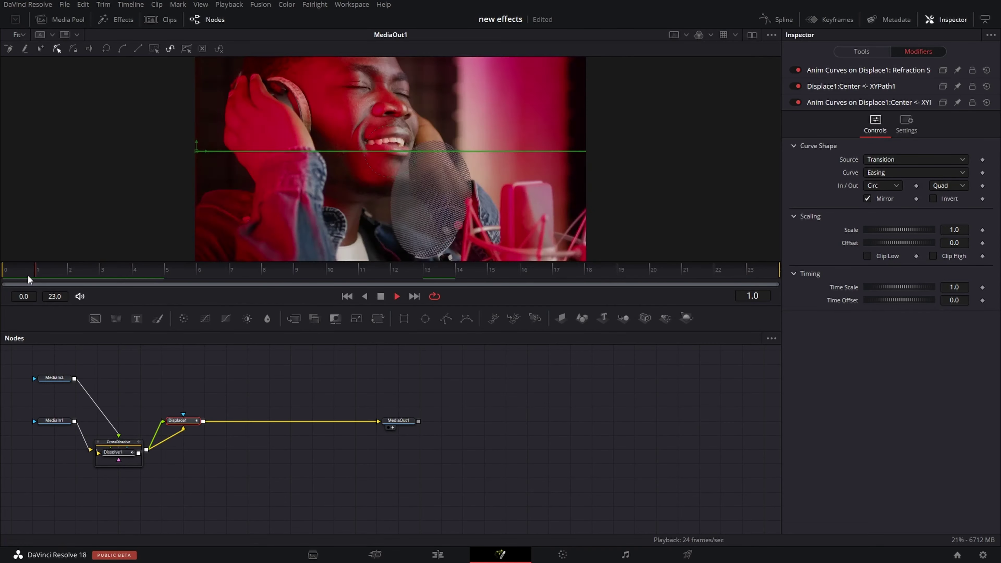
pyautogui.press('space')
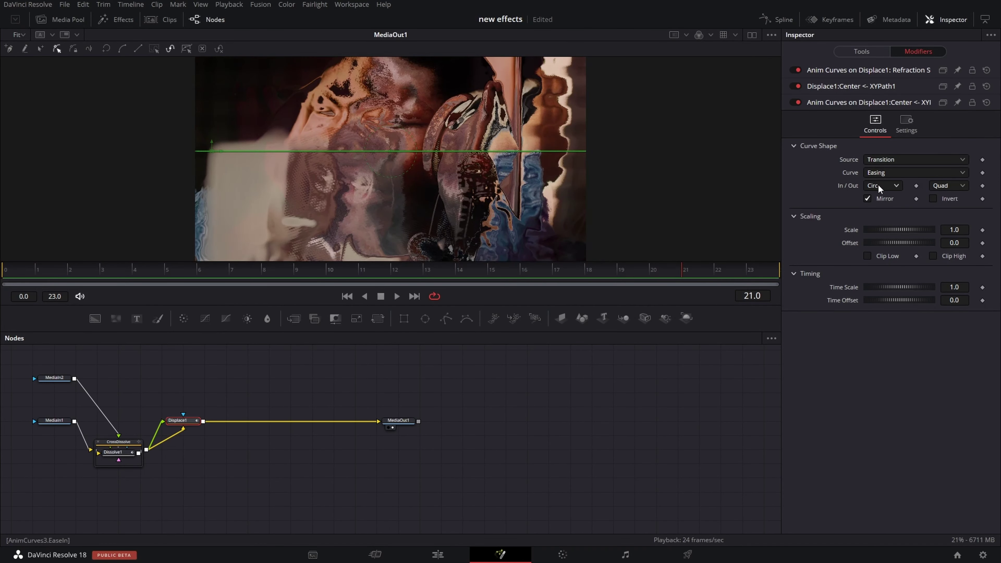
pyautogui.moveTo(130, 271); pyautogui.dragTo(494, 276)
pyautogui.press('space')
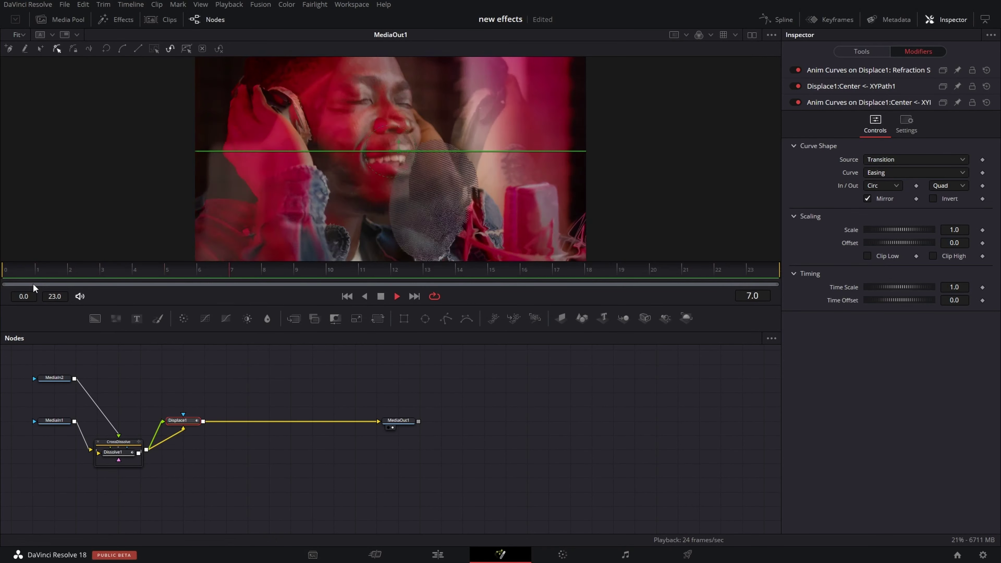
pyautogui.press('space')
# - Insert a Color Corrector between the Displace and MediaOut1 nodes and modify its Hue with Anim Curves
pyautogui.moveTo(247, 318); pyautogui.dragTo(293, 422)
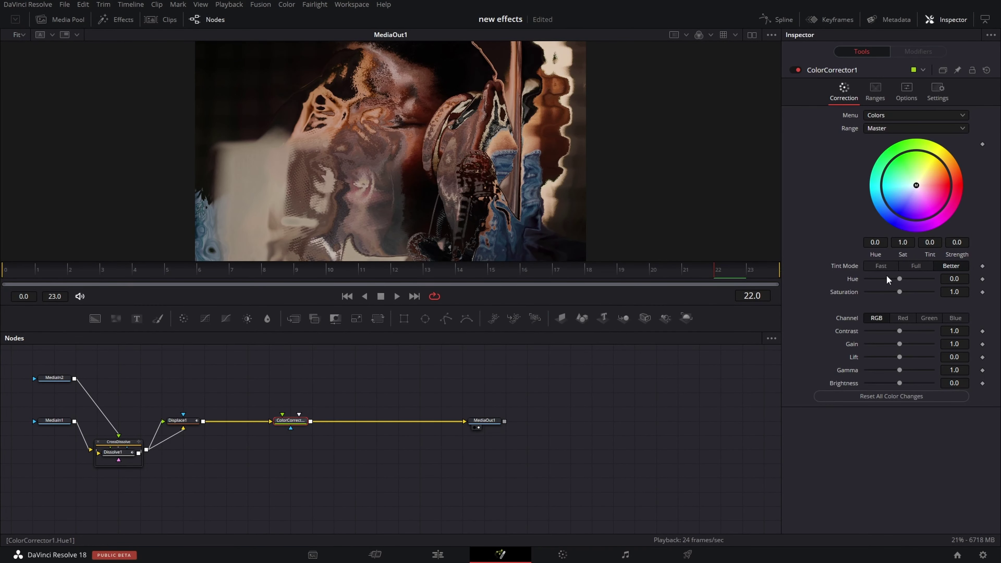
pyautogui.rightClick(857, 277)
pyautogui.click(807, 287)
# - Set the Color Corrector's Hue animation curve to Easing and play the transition
pyautogui.click(914, 139)
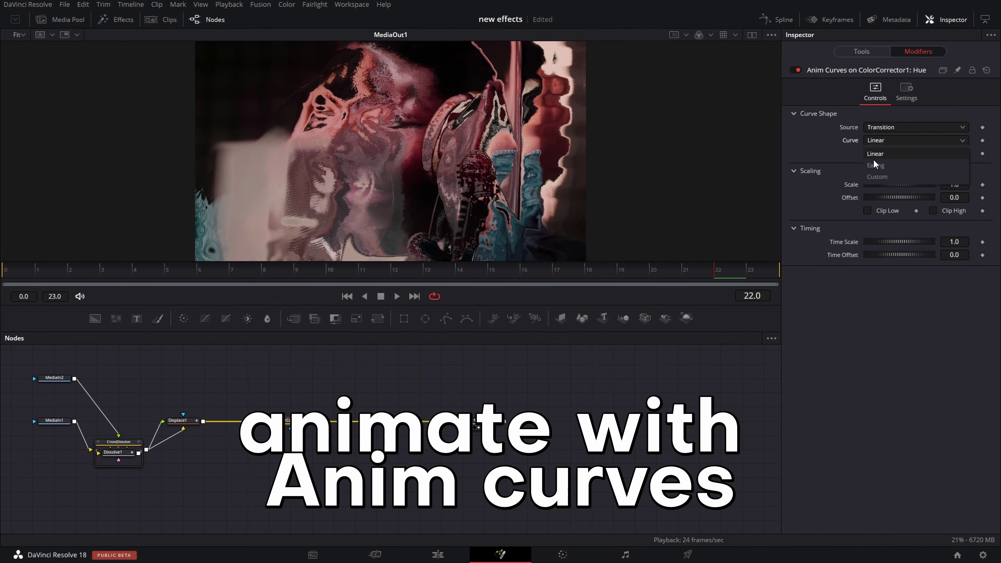
pyautogui.click(873, 163)
pyautogui.press('space')
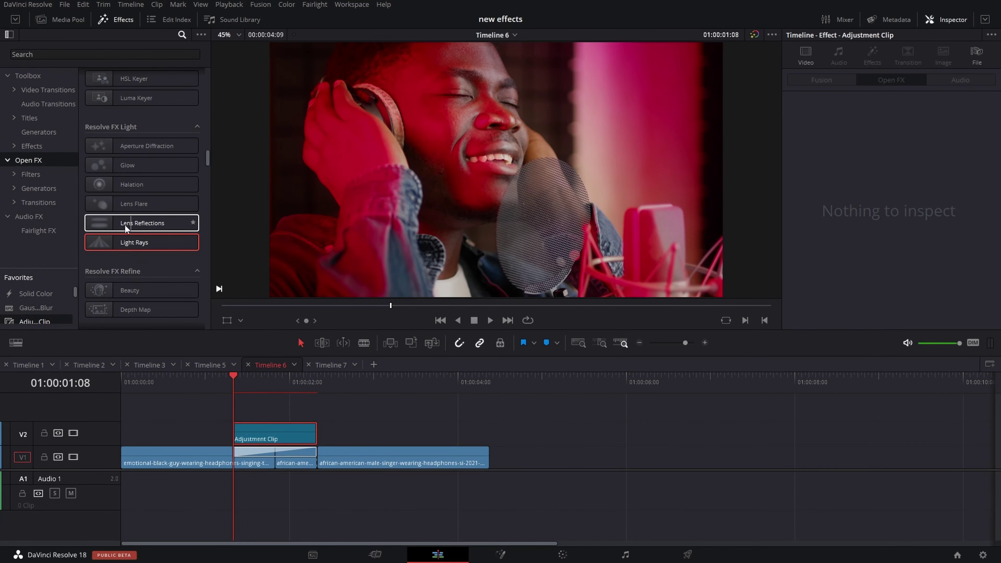
# - Apply the Light Rays effect to the adjustment clip over the transition and play the result
pyautogui.moveTo(117, 247); pyautogui.dragTo(263, 431)
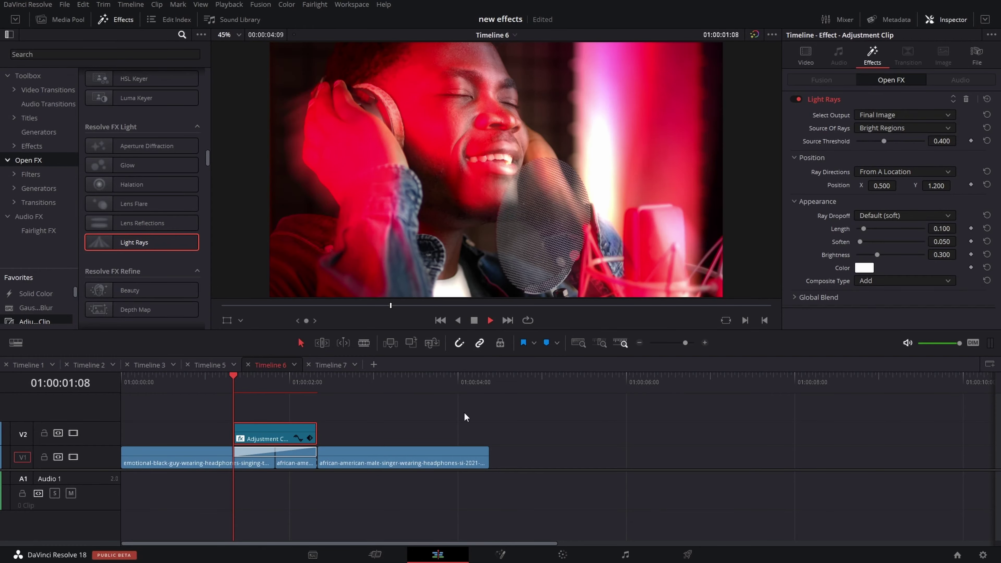
pyautogui.press('space')
pyautogui.click(232, 376)
pyautogui.press('space')
pyautogui.click(236, 376)
pyautogui.press('space')
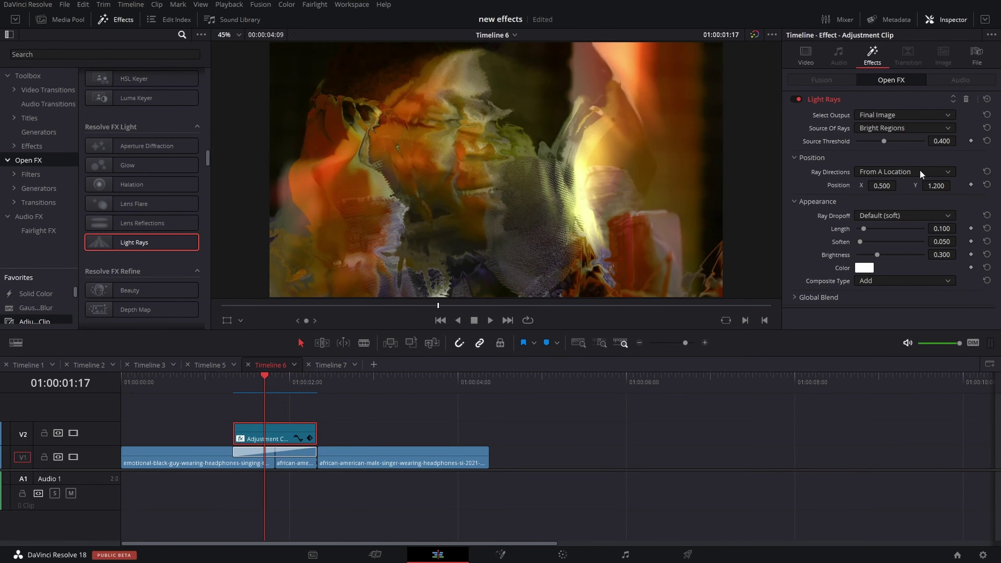
# - Set the Light Rays color to red and its ray directions to At An Angle, and play the transition
pyautogui.click(857, 269)
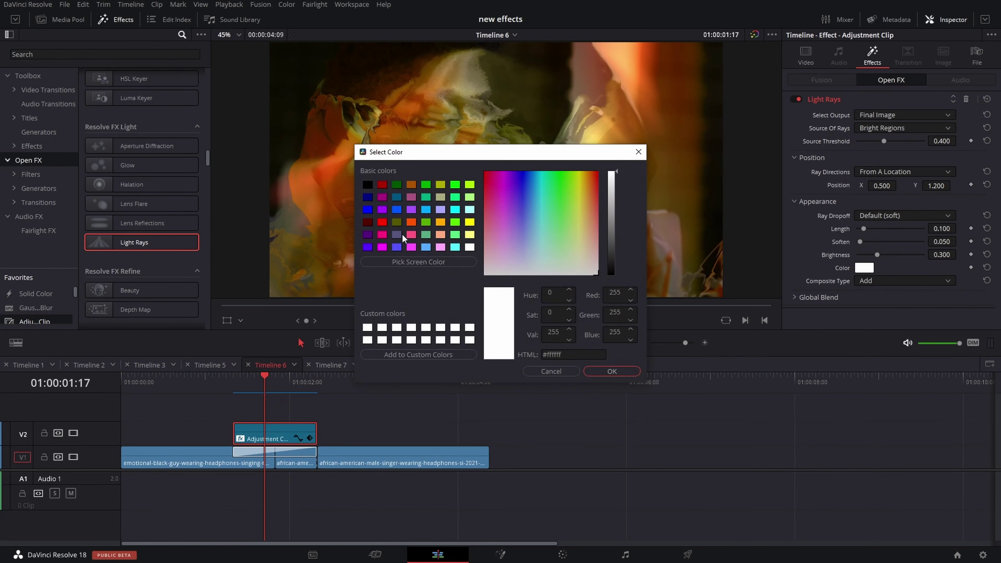
pyautogui.click(382, 221)
pyautogui.click(615, 371)
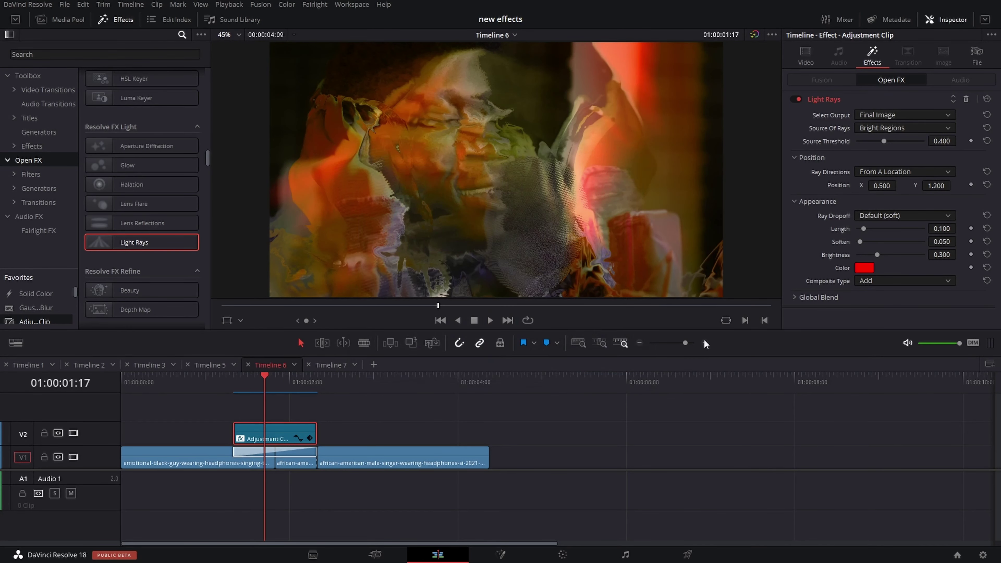
pyautogui.click(886, 170)
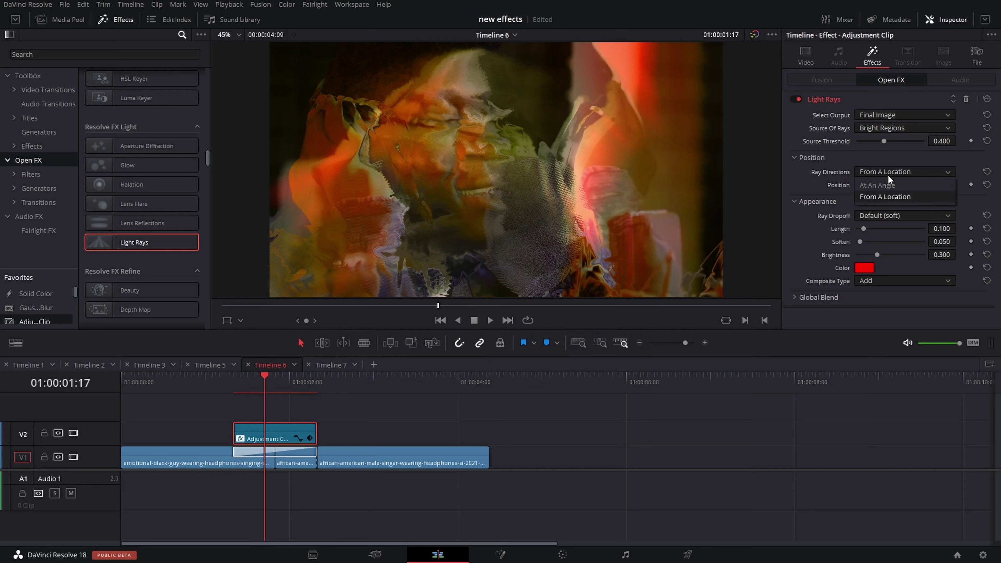
pyautogui.click(884, 188)
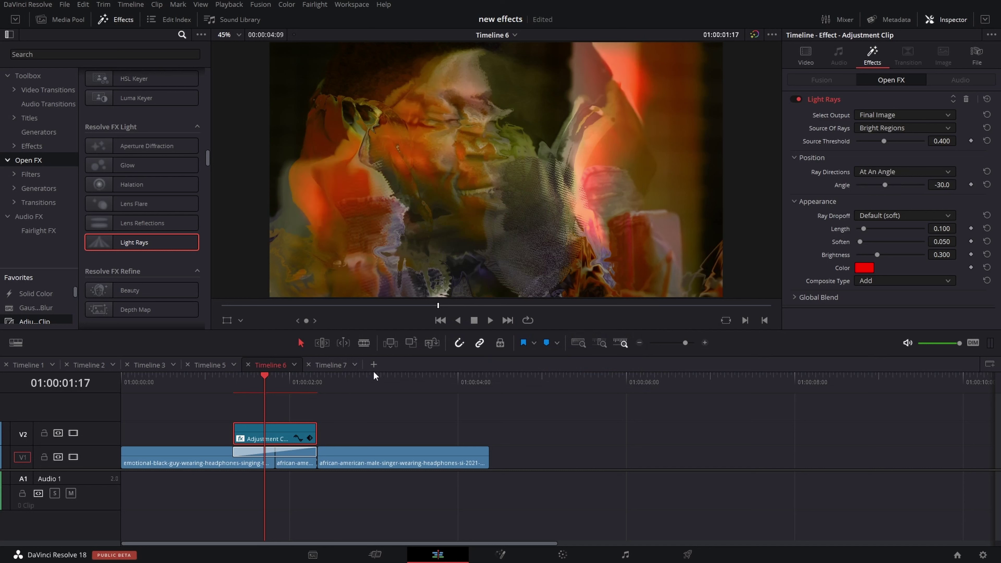
pyautogui.click(239, 380)
pyautogui.press('space')
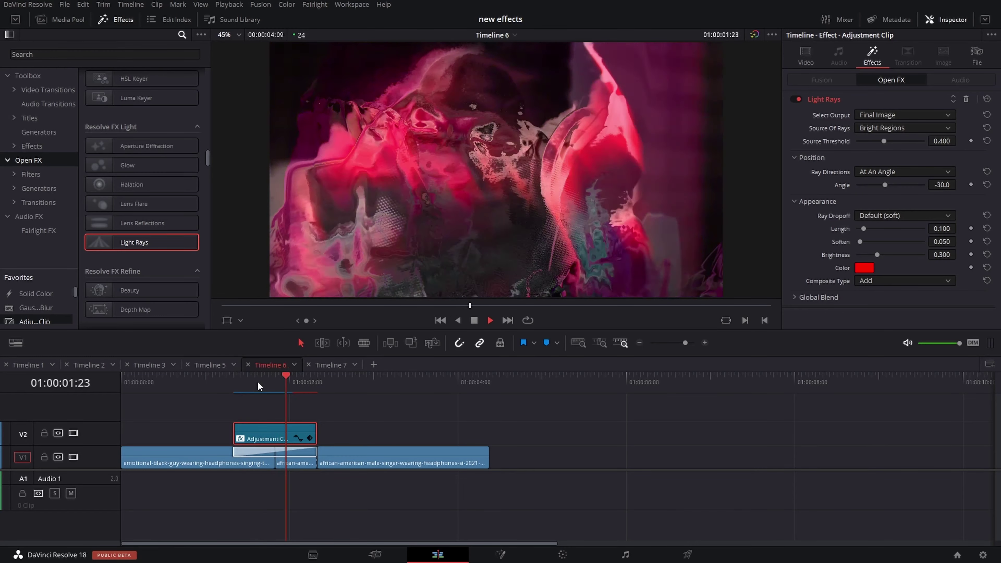
pyautogui.click(123, 376)
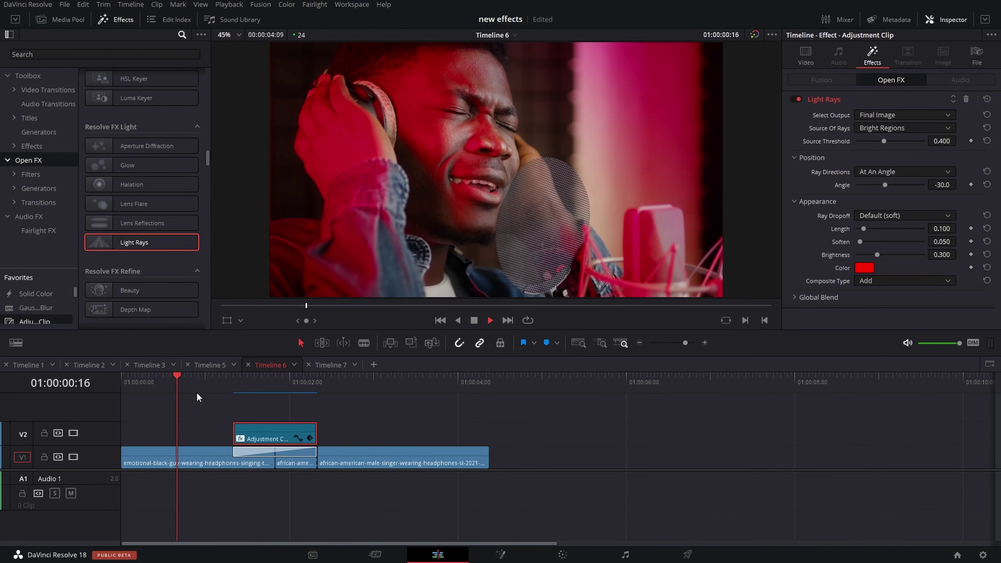
pyautogui.press('space')
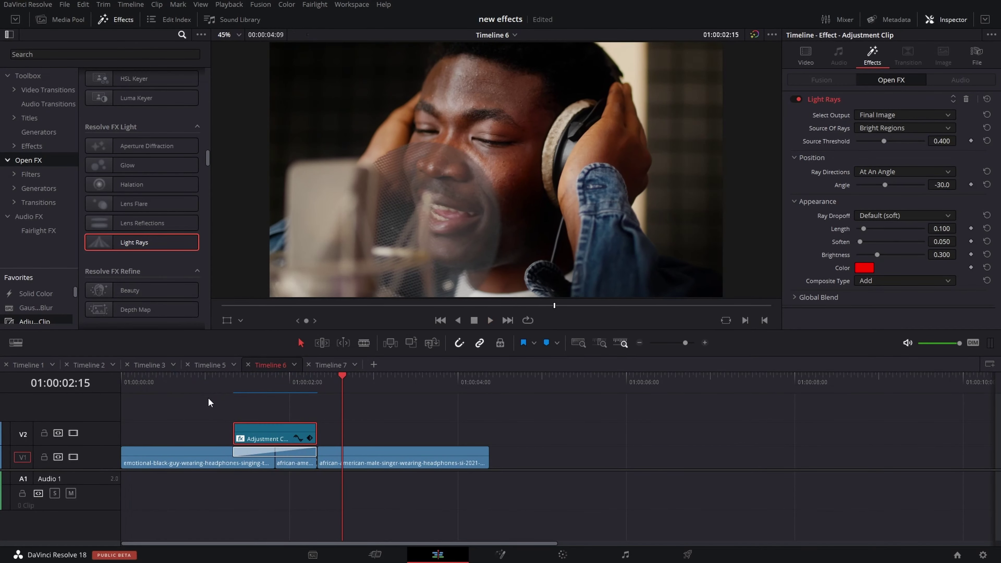
pyautogui.click(257, 381)
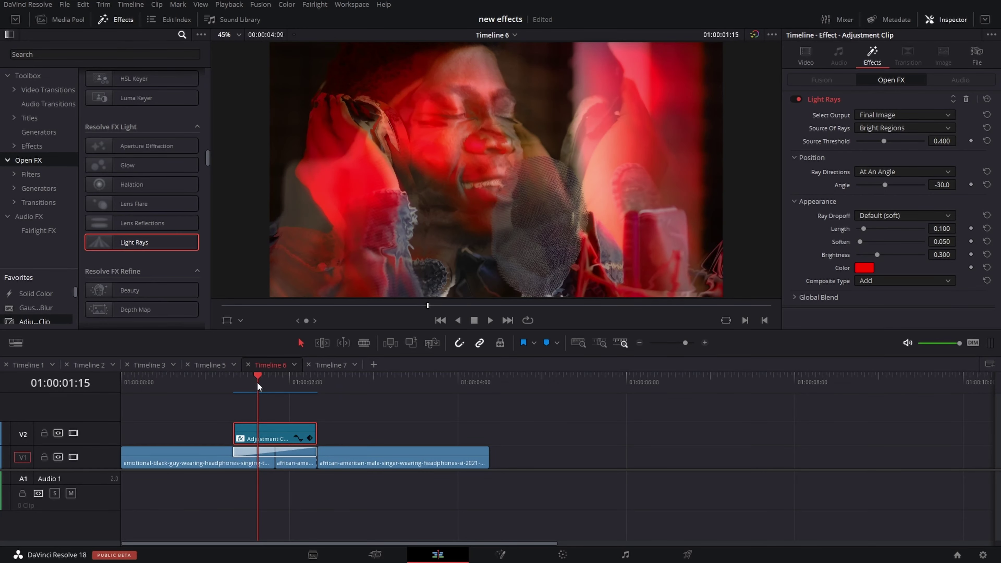
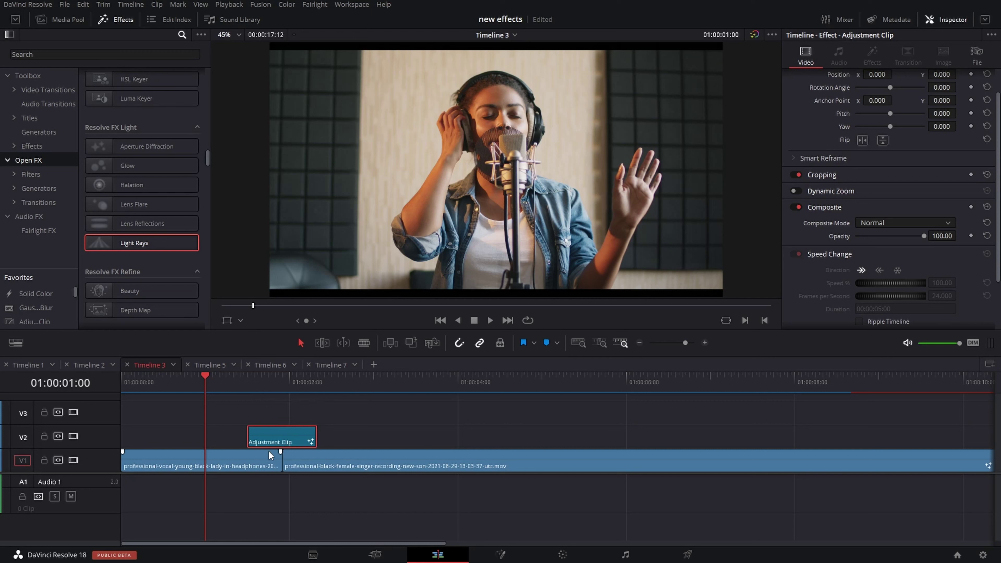
# - Set the duration of the adjustment clip above the cut in Timeline 3 to 24 frames
pyautogui.hotkey('ctrl', 'd')
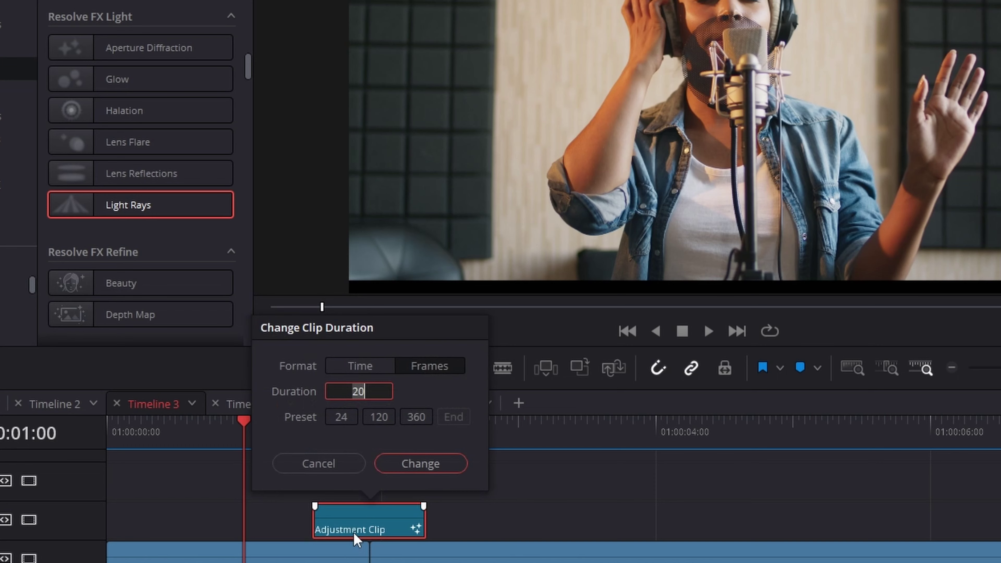
pyautogui.click(264, 372)
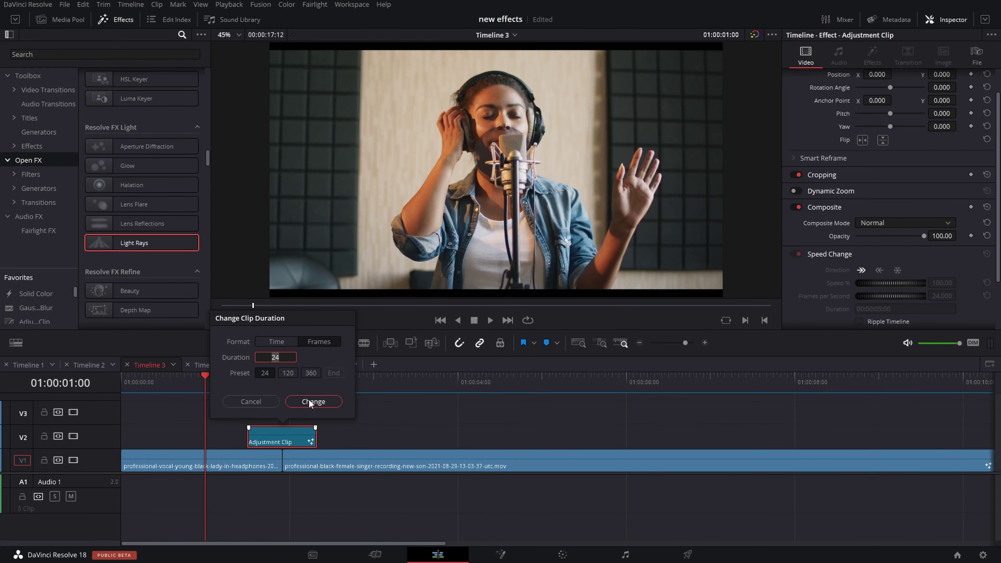
pyautogui.click(309, 401)
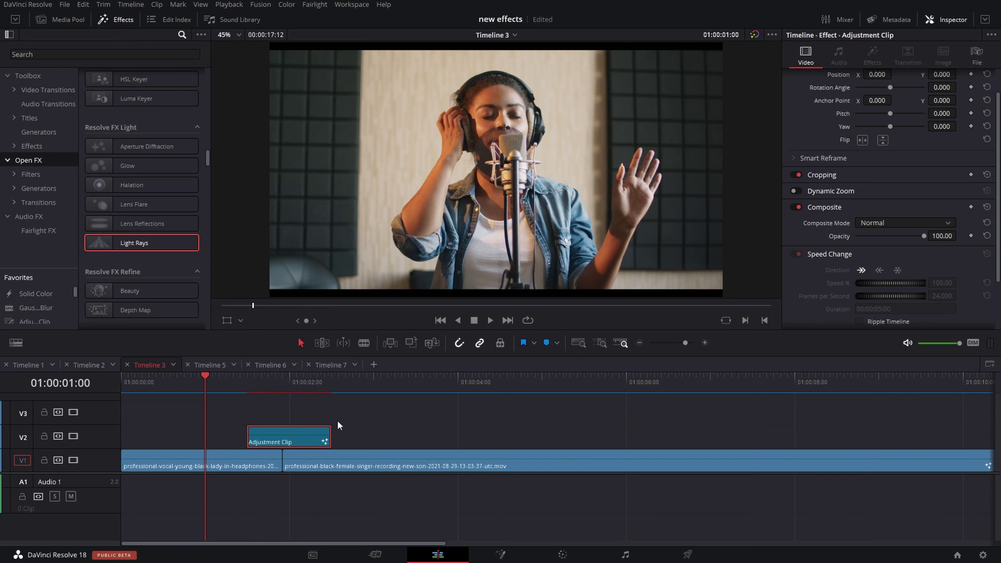
# - Insert a Camera Shake between MediaIn1 and MediaOut1 in Fusion, with Motion Scale and Speed Scale 2.0, Motion Blur 0.268 and Border Type Reflect
pyautogui.click(282, 382)
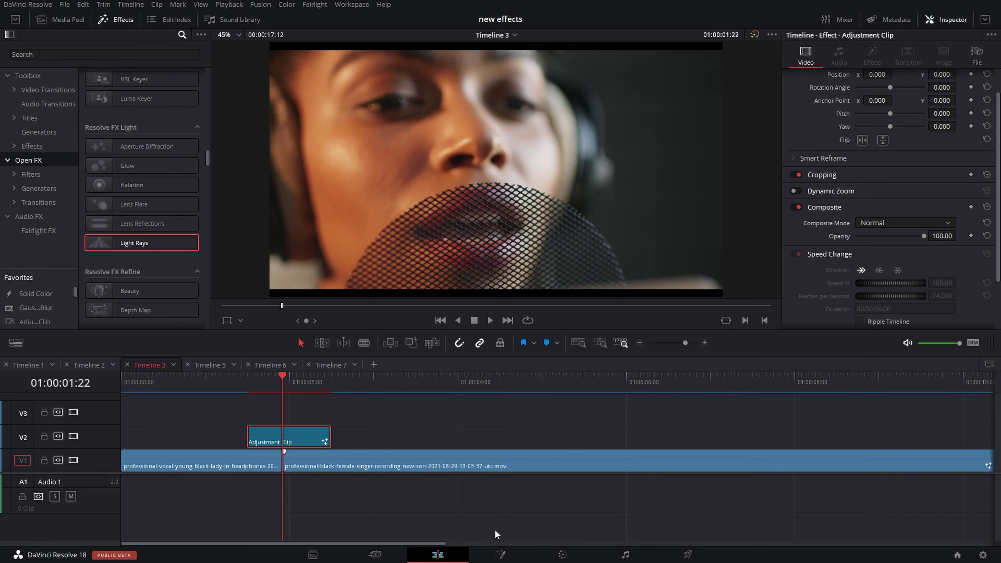
pyautogui.click(500, 554)
pyautogui.hotkey('shift', 'space')
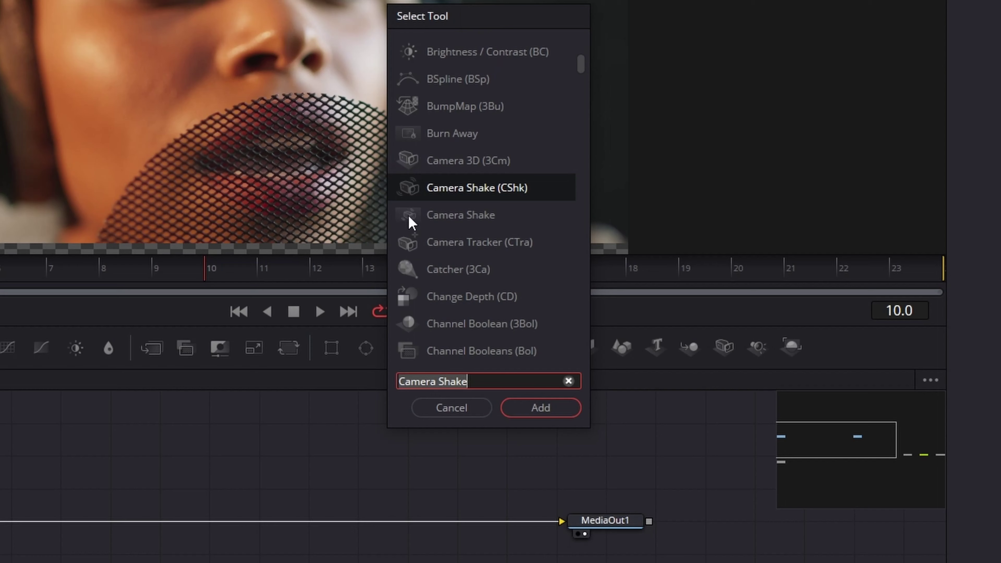
pyautogui.click(452, 240)
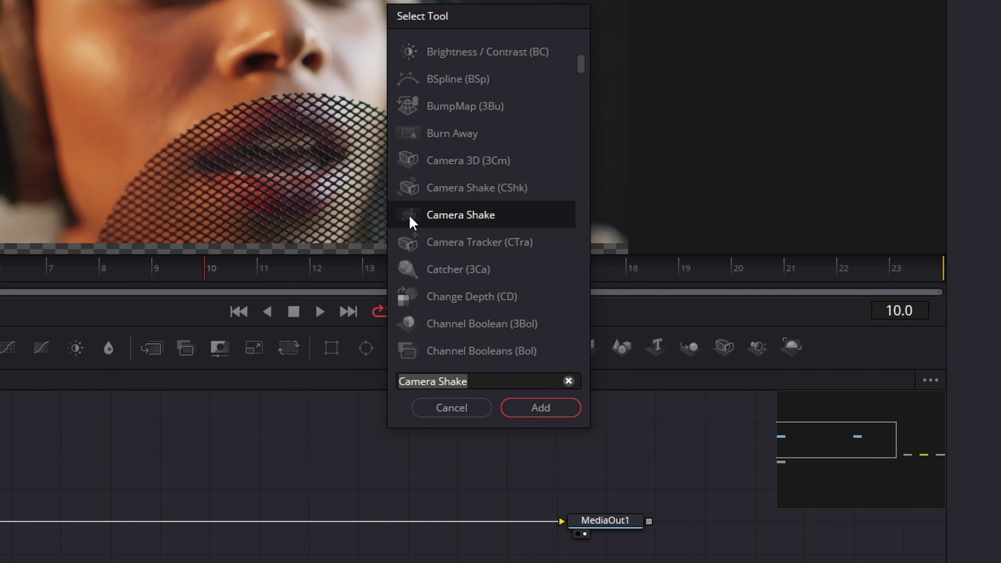
pyautogui.click(541, 408)
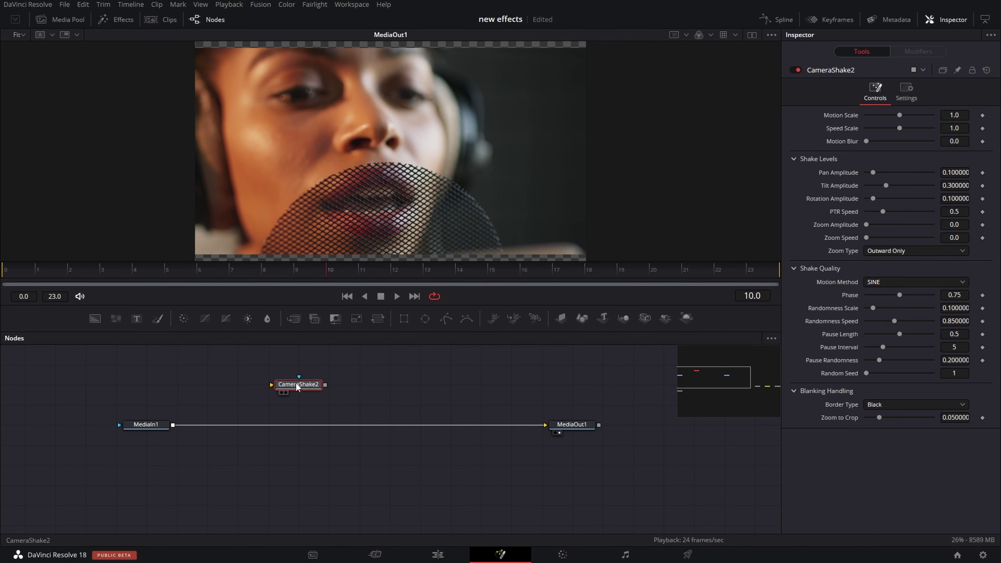
pyautogui.moveTo(297, 386); pyautogui.dragTo(238, 420)
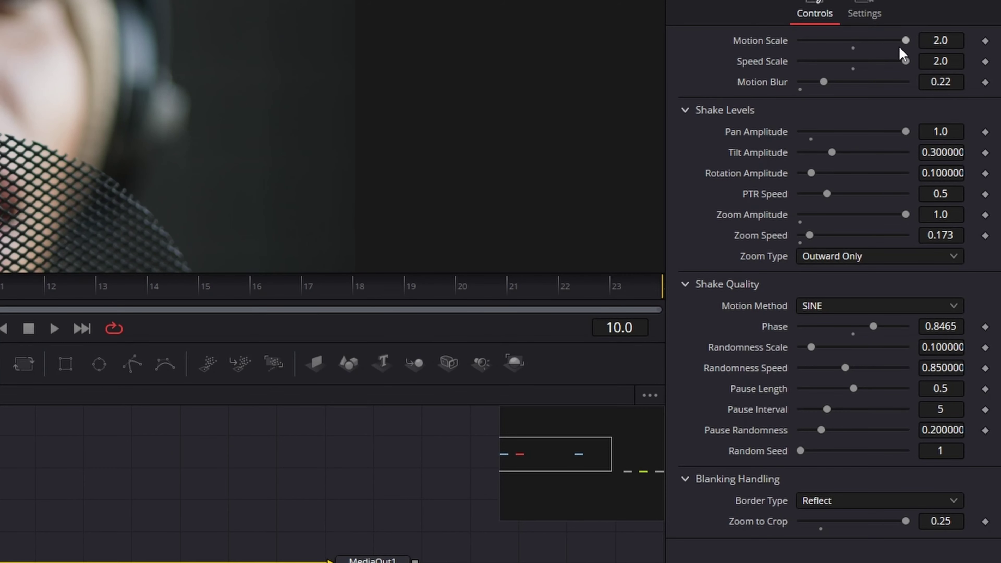
pyautogui.moveTo(823, 88); pyautogui.dragTo(829, 84)
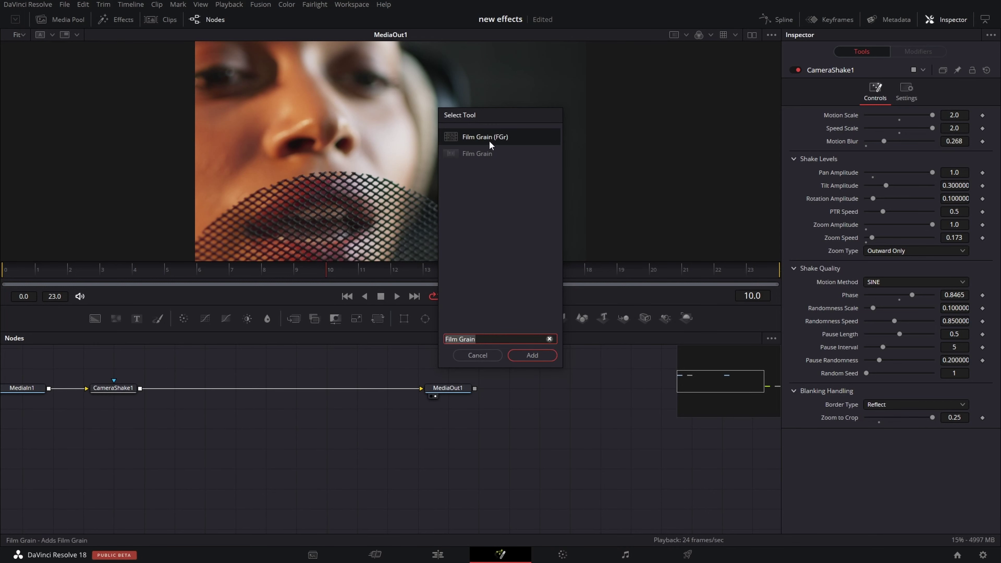
# - Insert a Film Grain after CameraShake1 with Texture 0.819, Grain Size 0.85, Grain Aspect Ratio 1.268, Grain Strength 0.512 and Offset 0.598
pyautogui.click(456, 157)
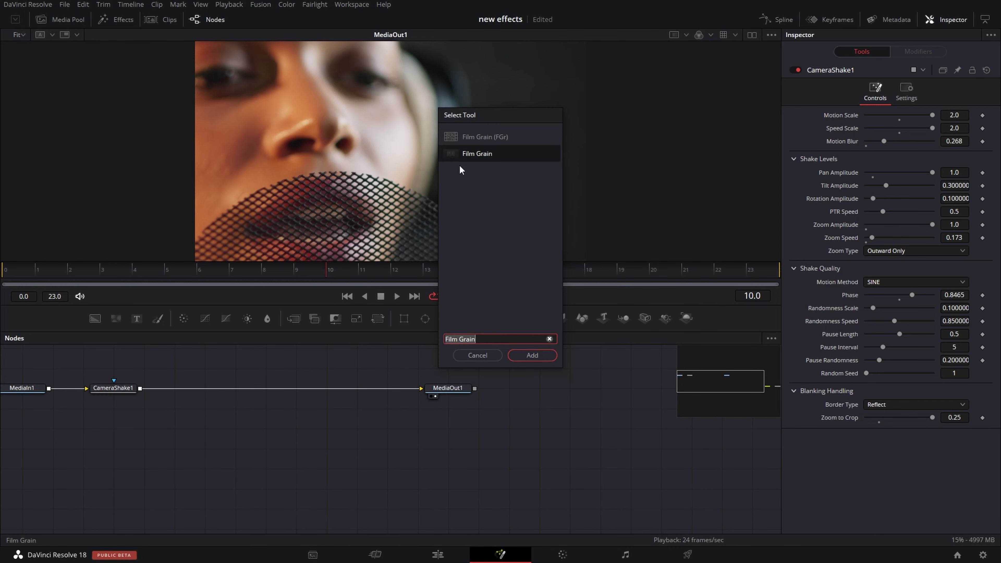
pyautogui.click(535, 358)
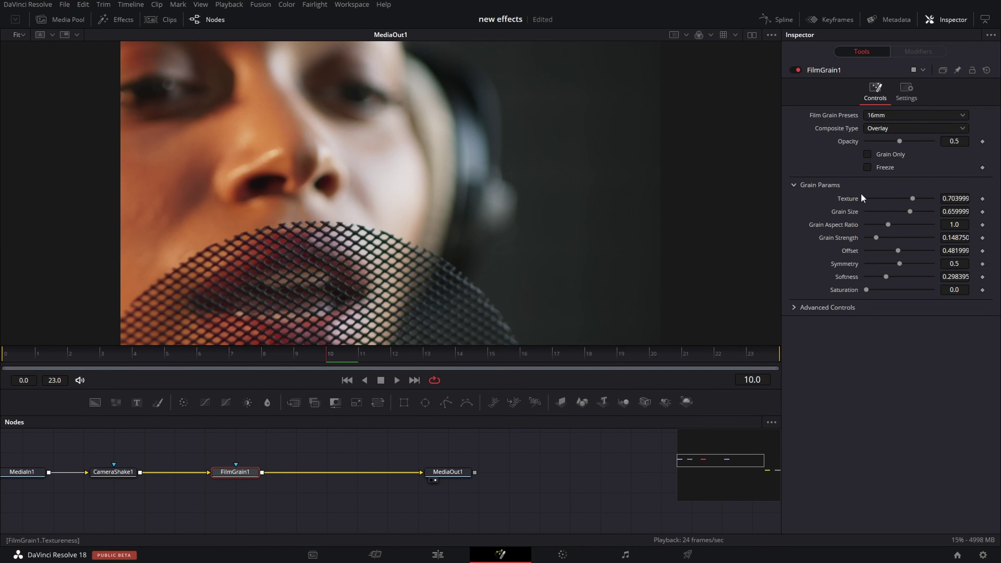
pyautogui.moveTo(914, 198)
pyautogui.mouseDown()
pyautogui.moveTo(926, 199)
pyautogui.moveTo(907, 212)
pyautogui.moveTo(920, 213)
pyautogui.mouseUp()
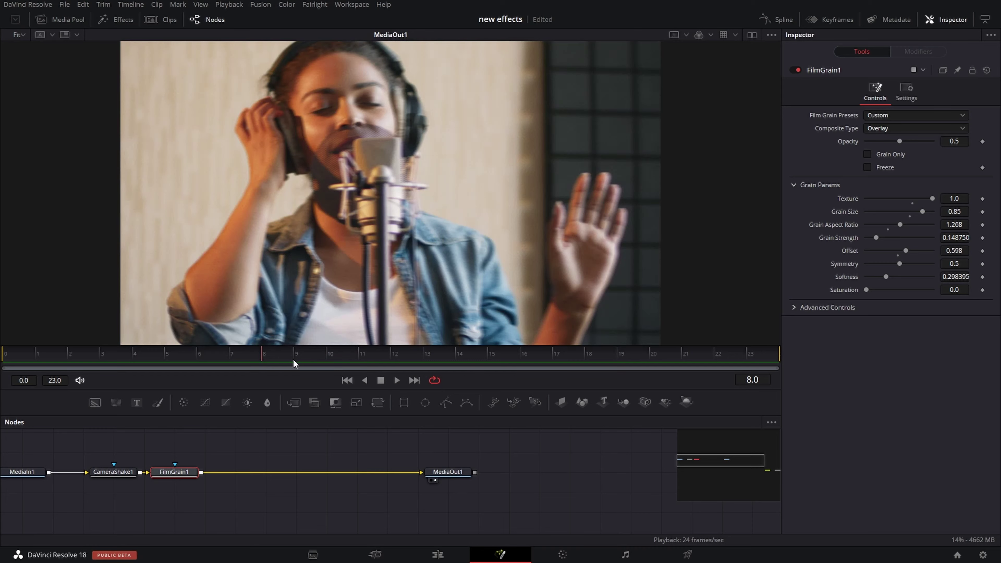
pyautogui.moveTo(294, 362); pyautogui.dragTo(245, 362)
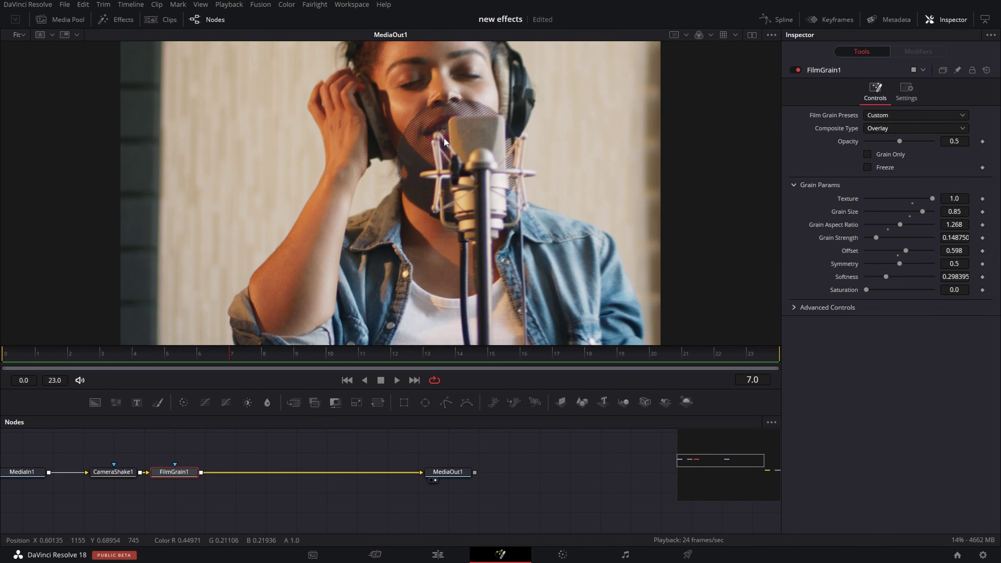
pyautogui.moveTo(878, 239); pyautogui.dragTo(857, 235)
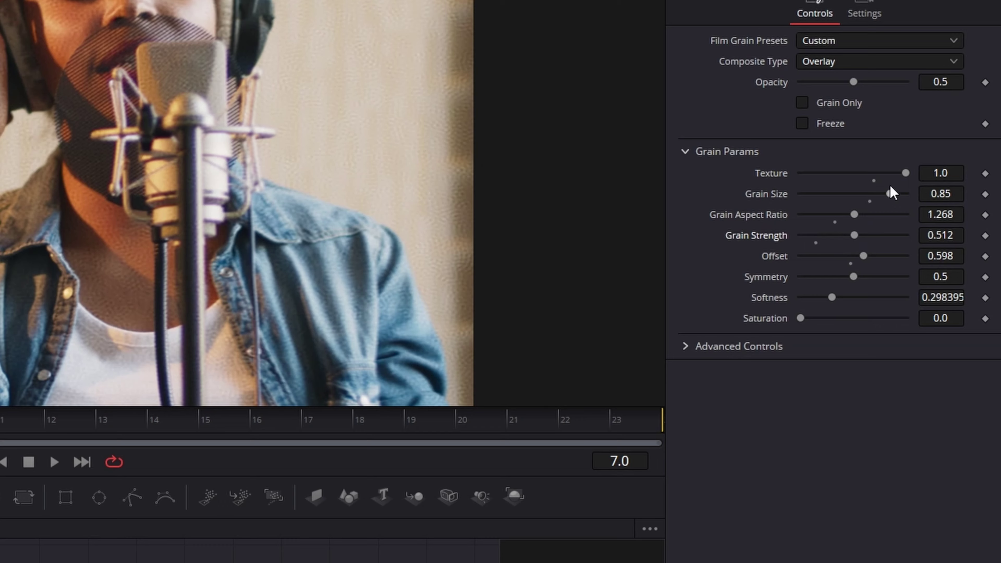
pyautogui.moveTo(903, 173); pyautogui.dragTo(885, 173)
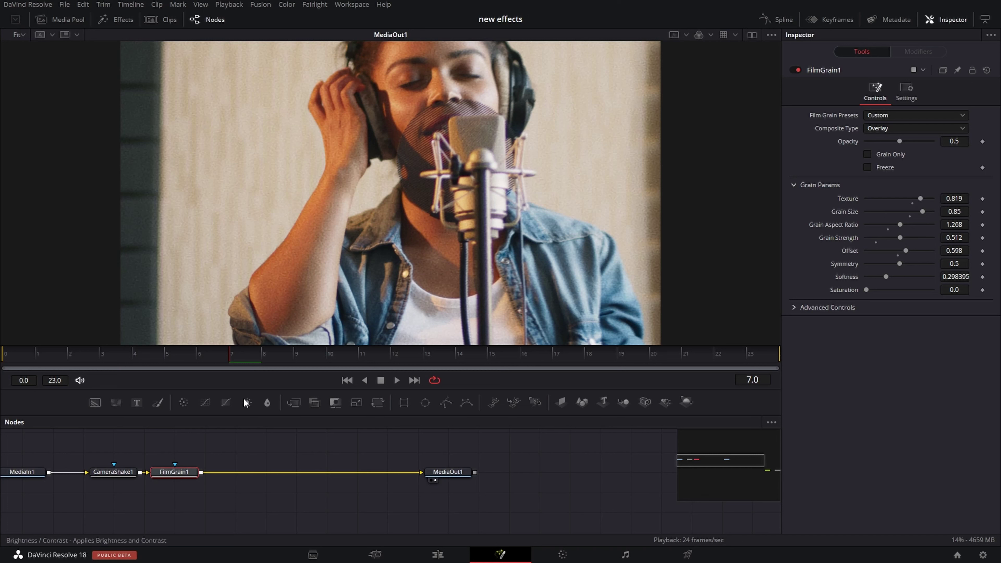
# - Insert a Brightness/Contrast node after FilmGrain1 and modify its Gain with Anim Curves
pyautogui.click(247, 403)
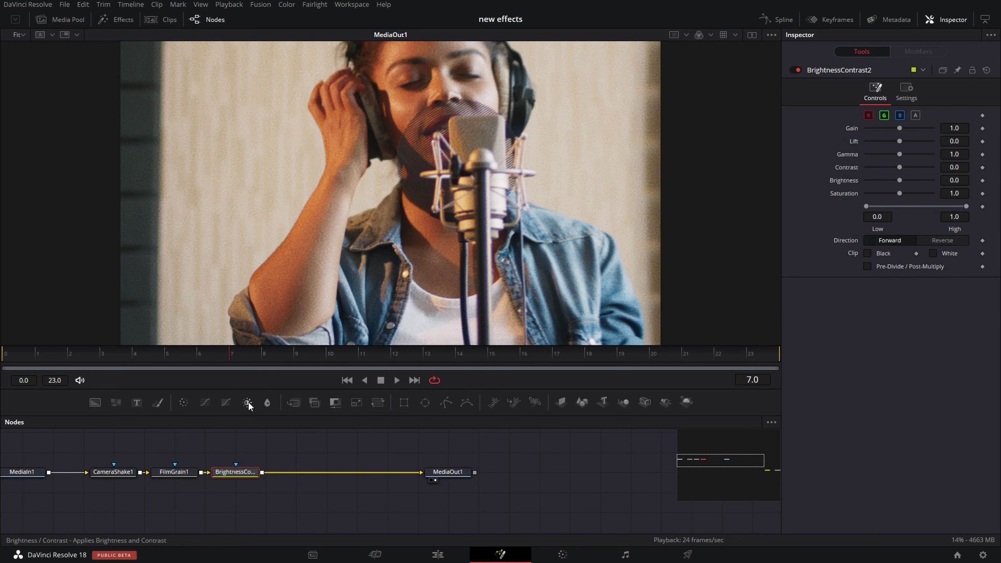
pyautogui.moveTo(221, 472); pyautogui.dragTo(251, 473)
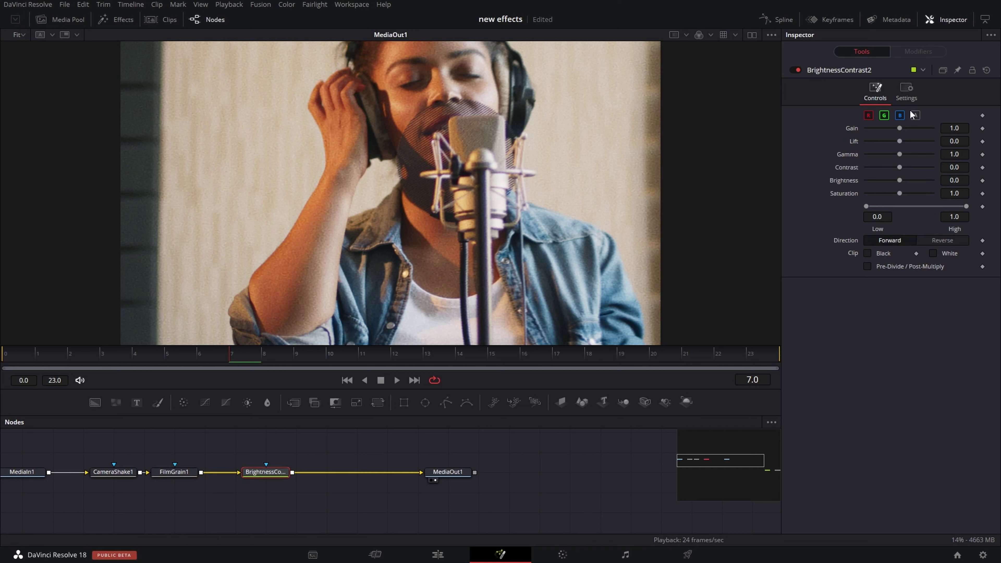
pyautogui.rightClick(854, 129)
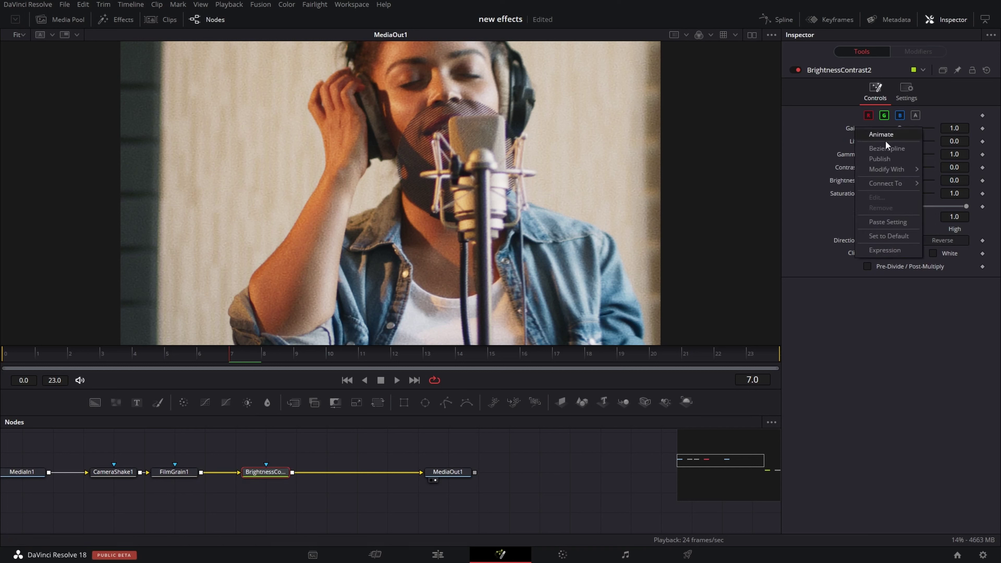
pyautogui.moveTo(892, 170)
pyautogui.click(801, 172)
# - Set the Scale of the Gain's animation curve to 2.0 and scrub through the composition to check it
pyautogui.click(953, 184)
pyautogui.write('5')
pyautogui.press('Return')
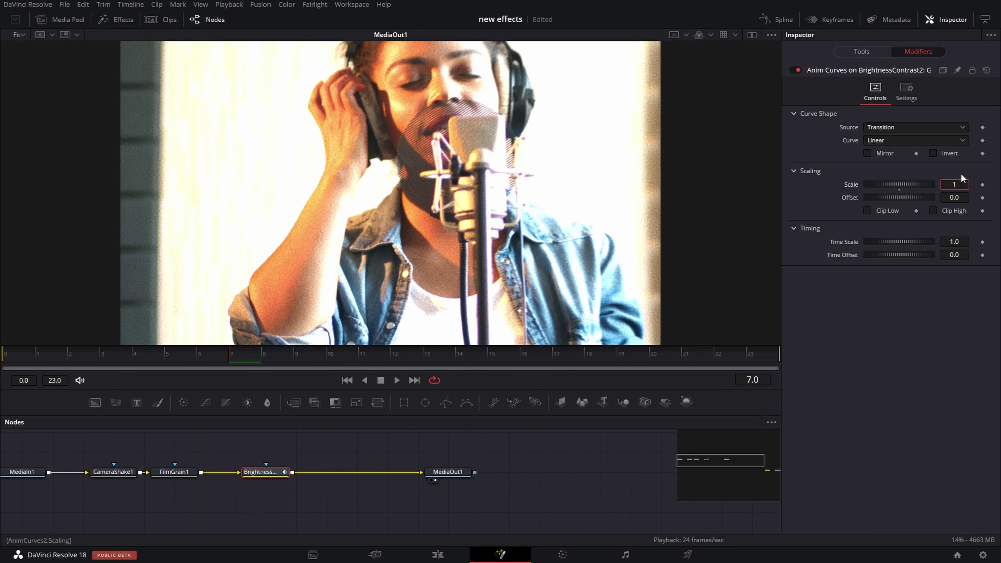
pyautogui.write('1.5')
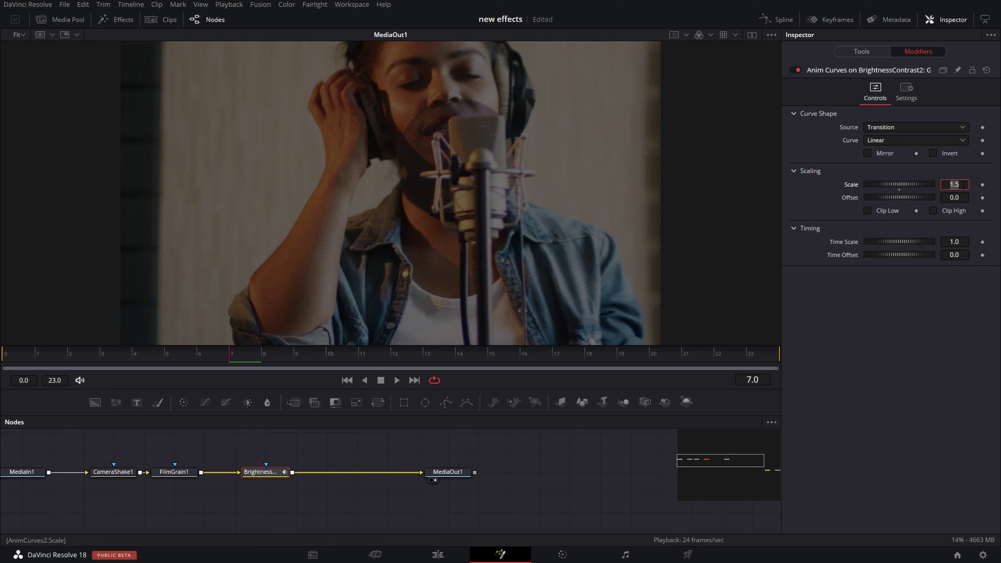
pyautogui.press('Tab')
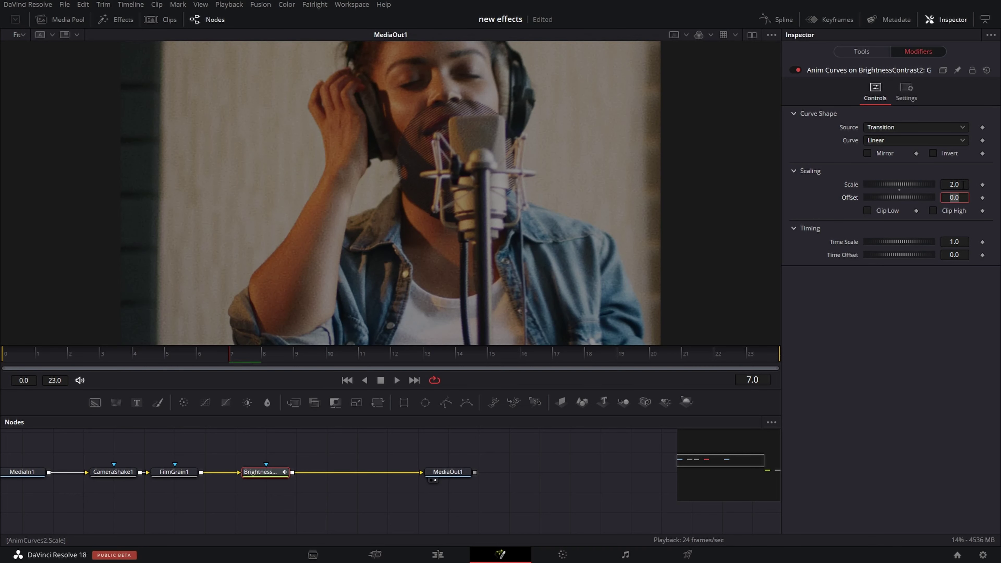
pyautogui.press('Return')
pyautogui.moveTo(231, 354); pyautogui.dragTo(463, 370)
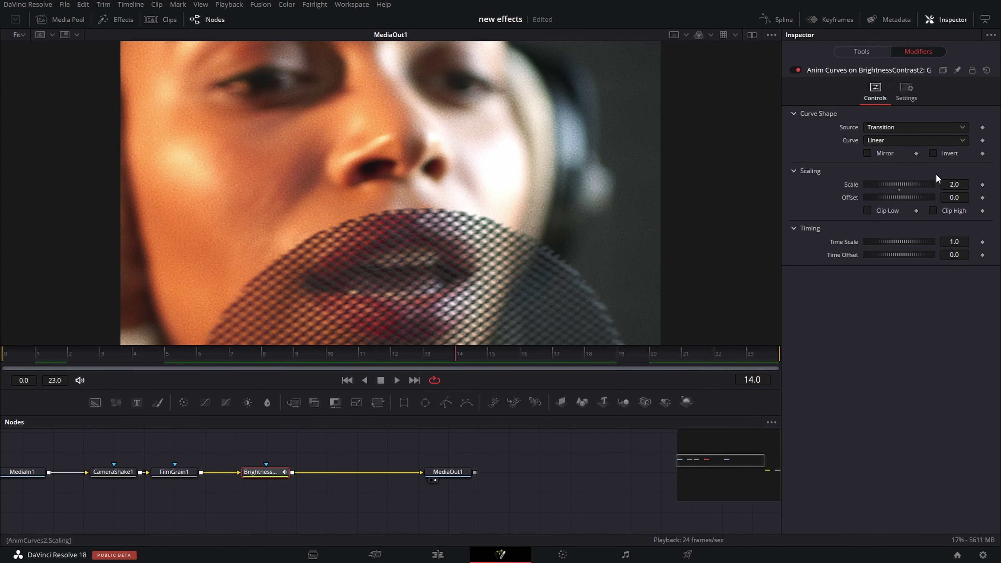
# - Set the Gain's animation curve to Easing with Sine in and Cubic out, and play the composition from near its start
pyautogui.click(922, 141)
pyautogui.click(879, 168)
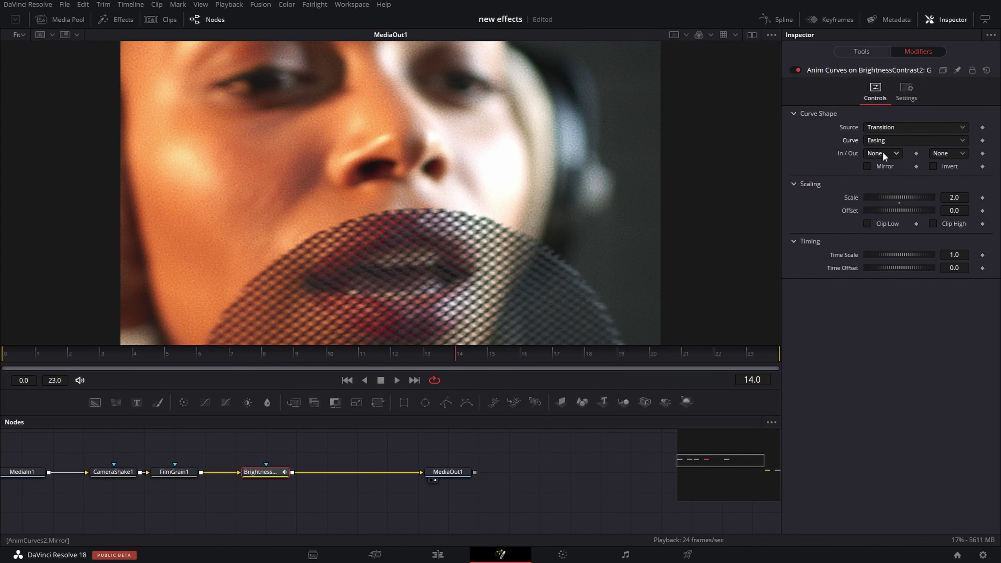
pyautogui.click(881, 153)
pyautogui.click(886, 177)
pyautogui.click(955, 153)
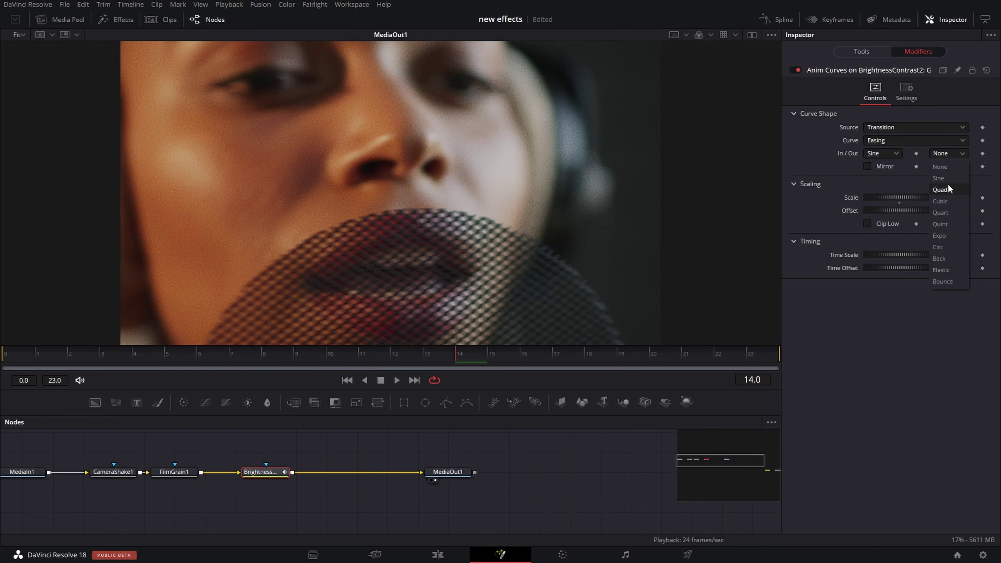
pyautogui.click(943, 200)
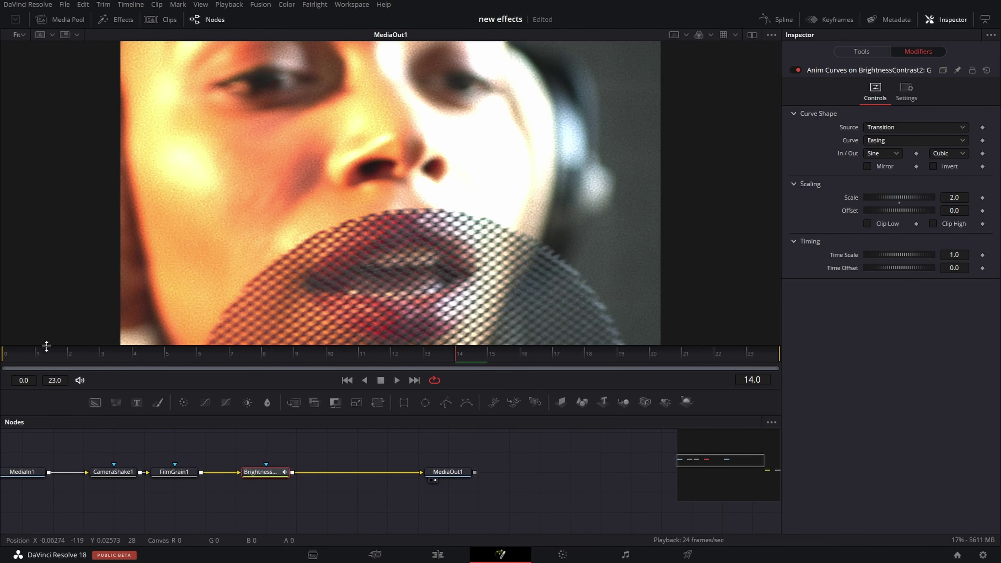
pyautogui.click(25, 356)
pyautogui.press('space')
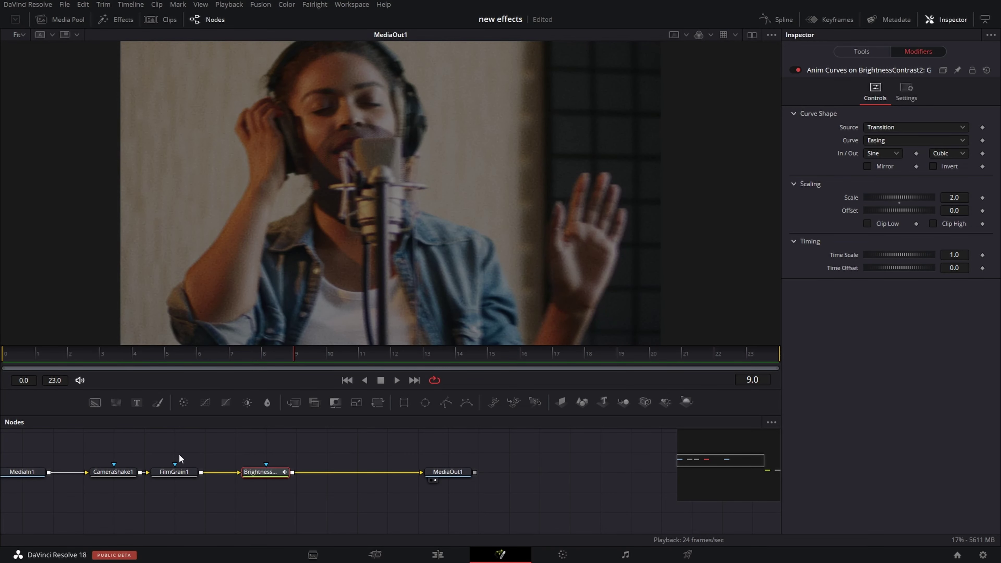
# - Insert a Time Machine node between the Brightness/Contrast node and MediaOut1
pyautogui.hotkey('shift', 'space')
pyautogui.write('Film Grain')
pyautogui.write('time')
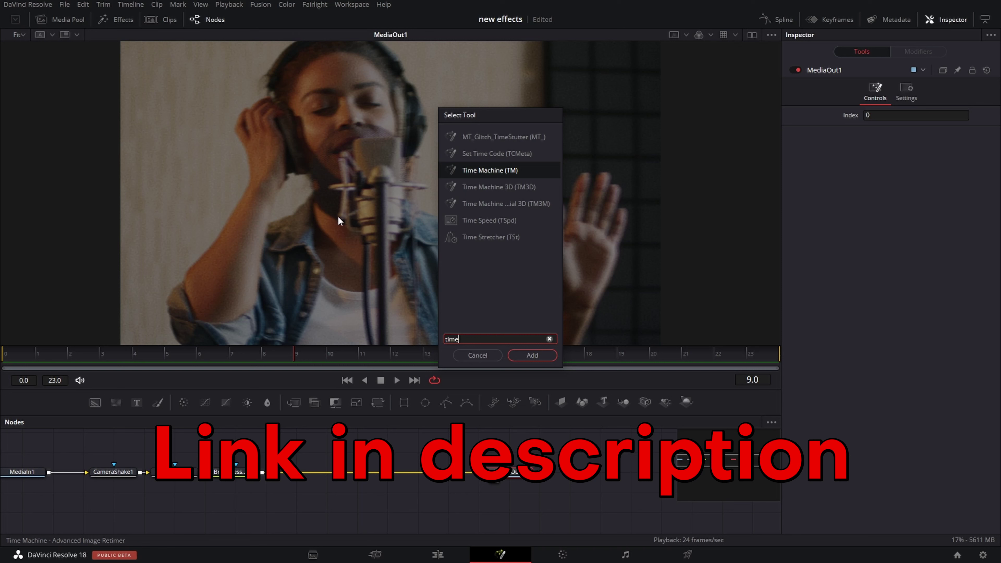
pyautogui.click(534, 355)
pyautogui.moveTo(593, 473); pyautogui.dragTo(379, 474)
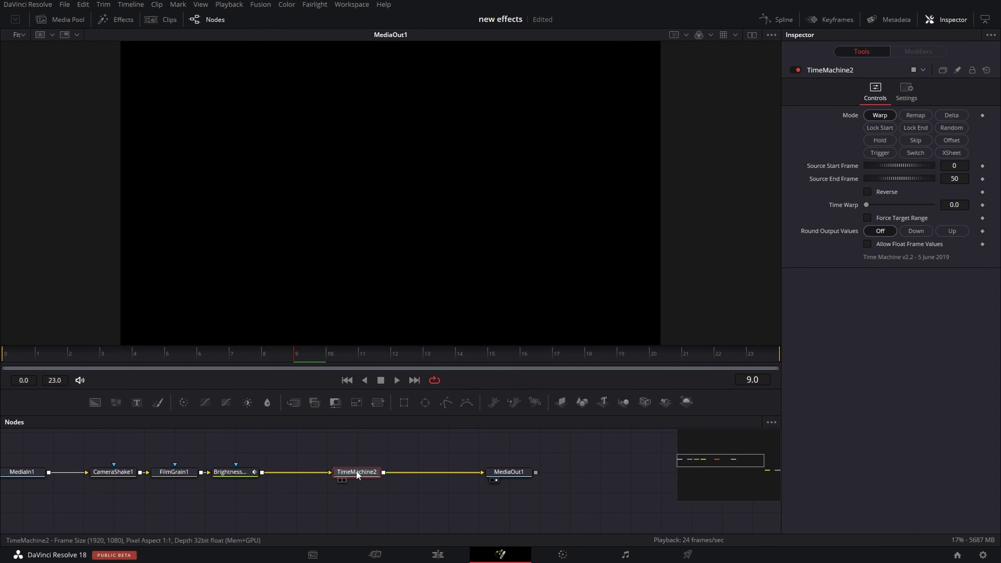
# - Switch the Time Machine to Skip mode with a Skip value of 3 while viewing frame 6
pyautogui.click(208, 373)
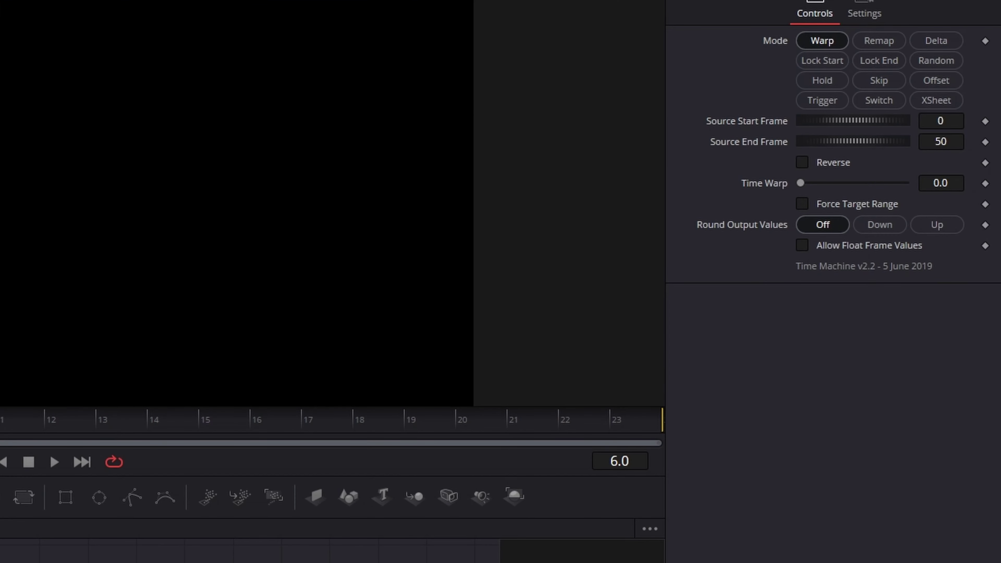
pyautogui.click(888, 84)
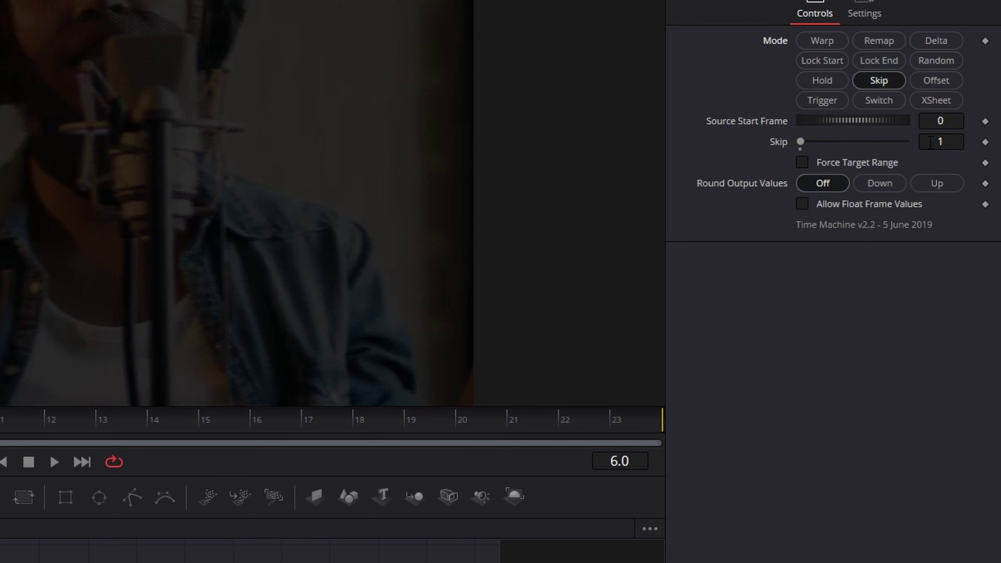
pyautogui.click(942, 142)
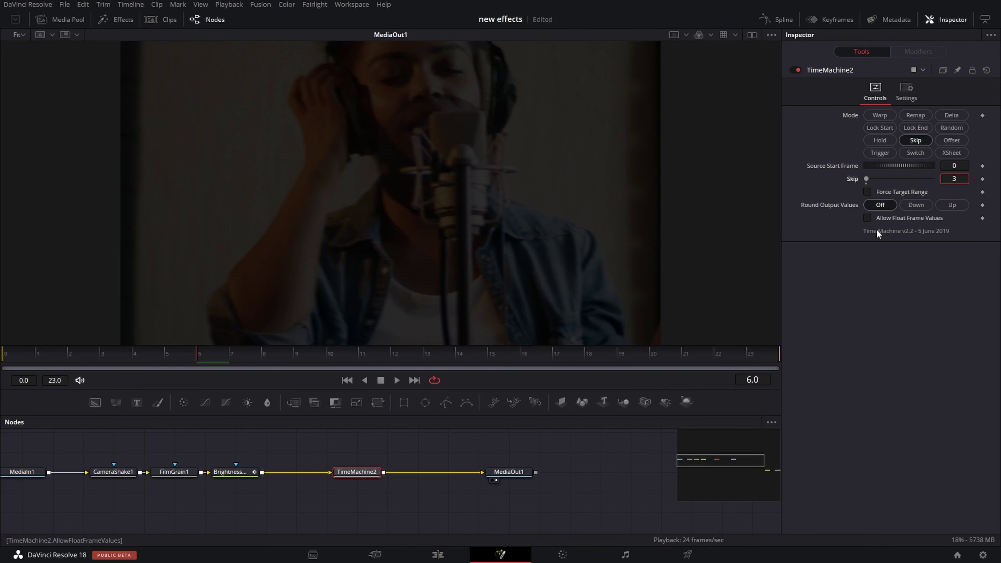
# - Play back the transition in Timeline 3 on the Edit page and scrub through the adjustment clip up to the cut
pyautogui.press('space')
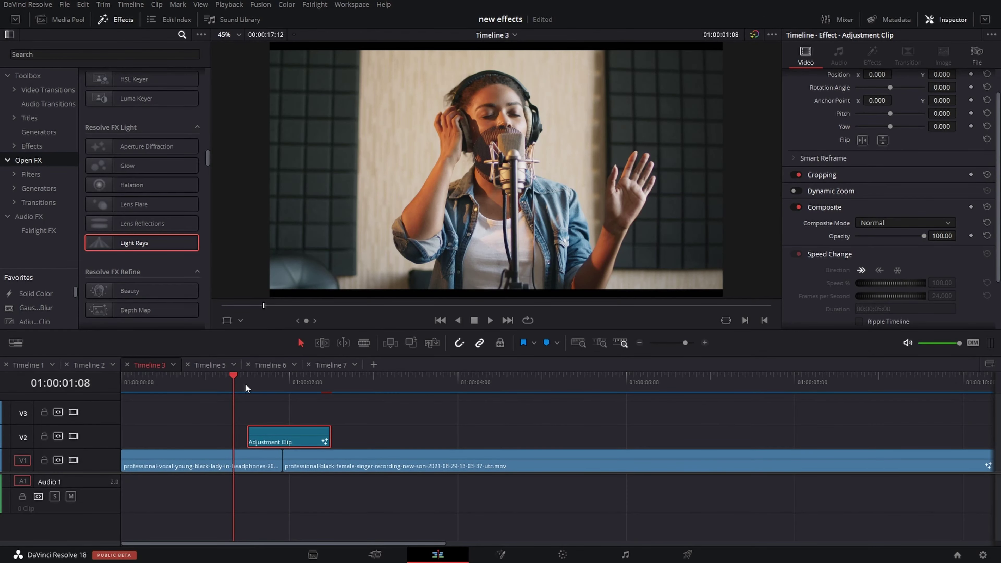
pyautogui.press('space')
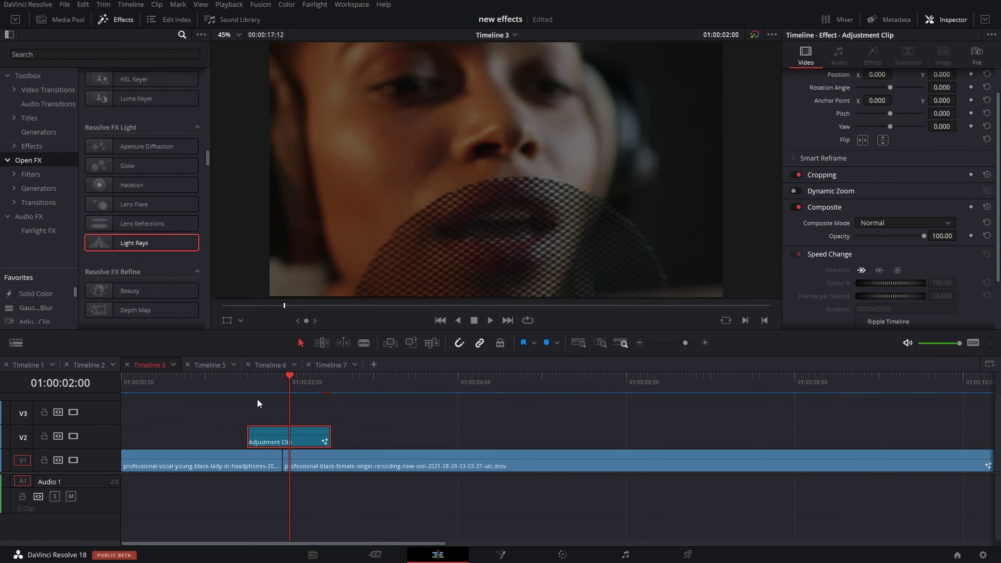
pyautogui.moveTo(244, 377); pyautogui.dragTo(278, 378)
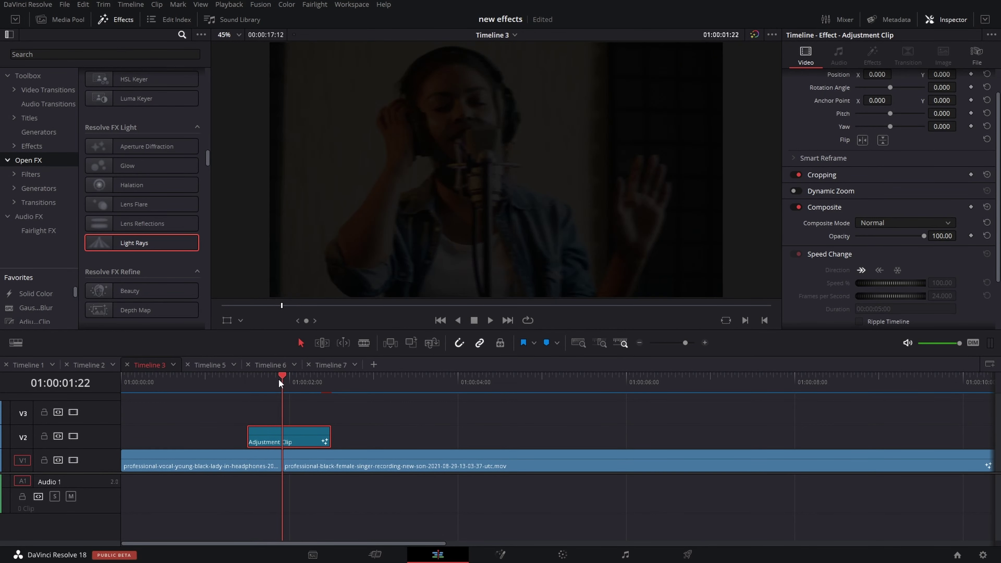
# - Reopen the Fusion composition, set the Offset of the Brightness/Contrast Gain's animation curve to 0.73 and play the result
pyautogui.click(508, 557)
pyautogui.click(223, 480)
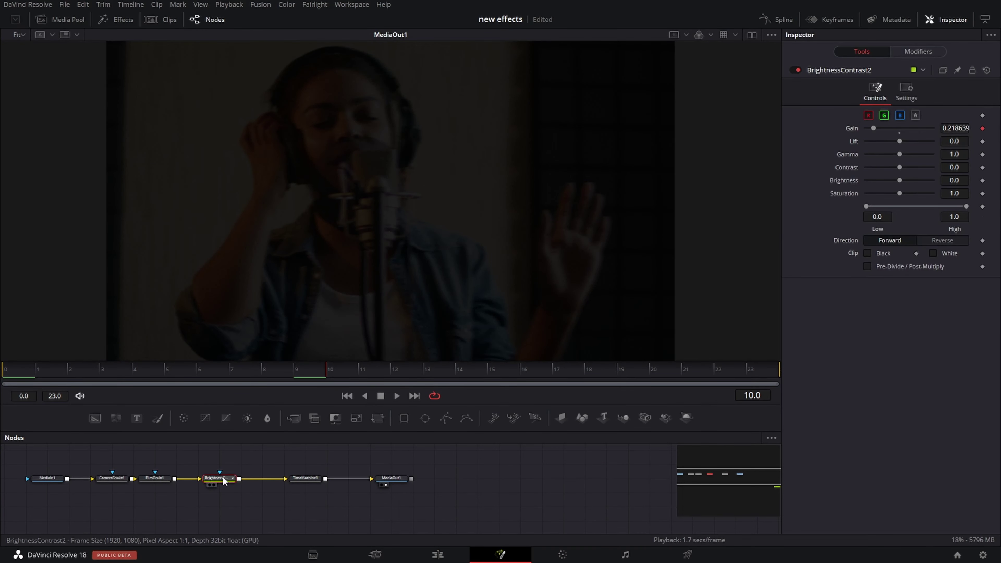
pyautogui.click(922, 54)
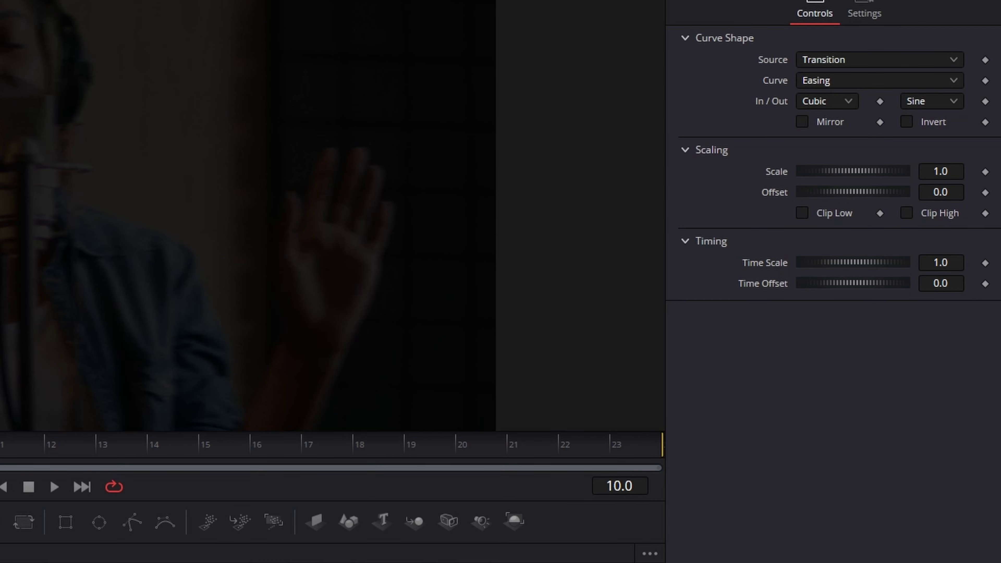
pyautogui.press('Home')
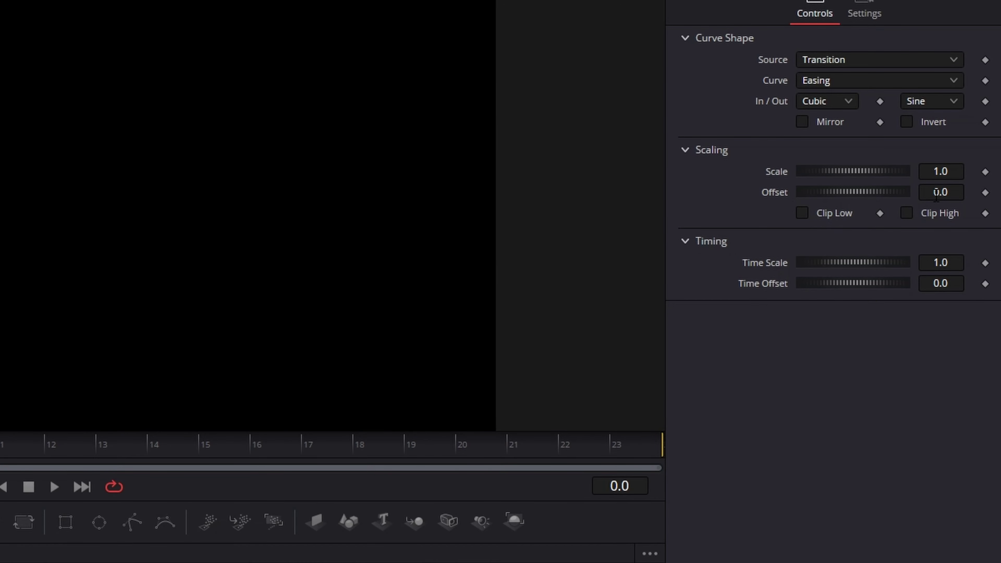
pyautogui.moveTo(936, 193); pyautogui.dragTo(967, 193)
pyautogui.press('space')
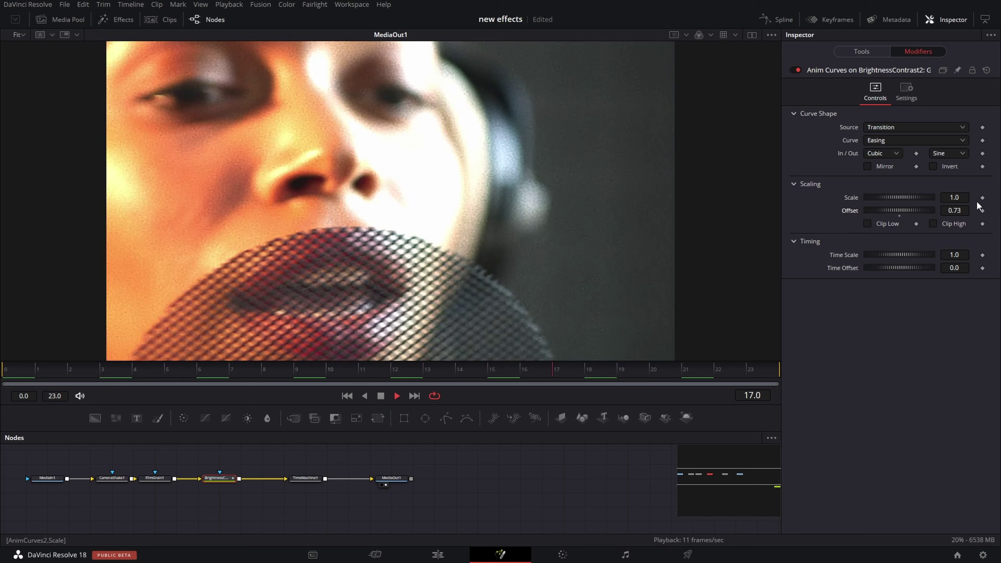
pyautogui.press('space')
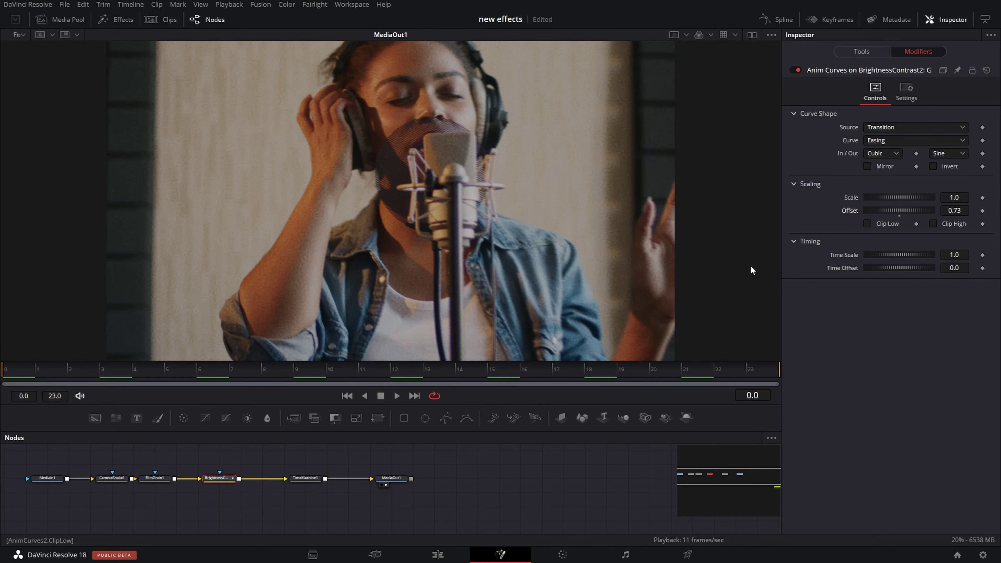
# - Return to Timeline 3 on the Edit page and play the finished transition full screen from before the adjustment clip
pyautogui.click(437, 555)
pyautogui.click(198, 393)
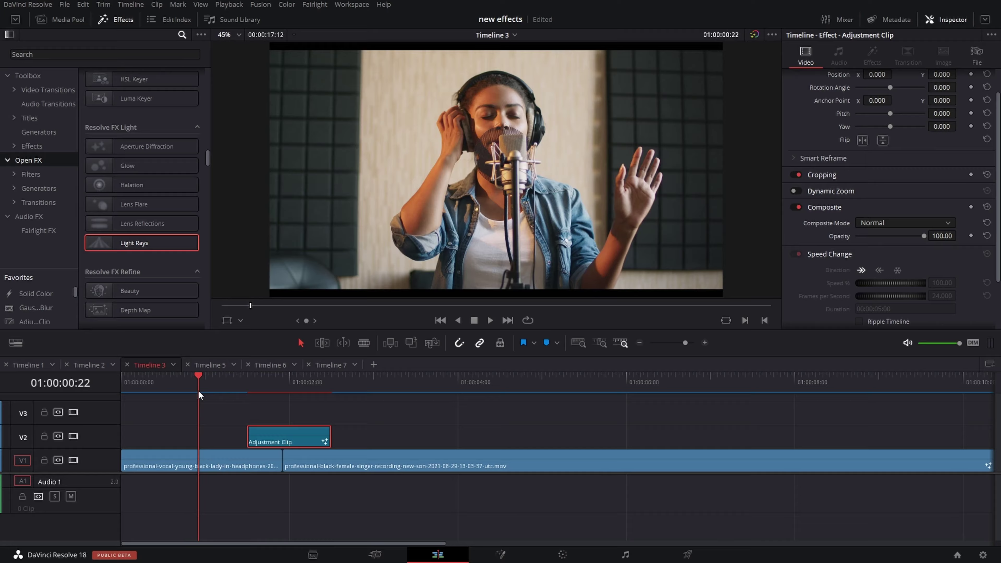
pyautogui.hotkey('ctrl', 'f')
pyautogui.press('space')
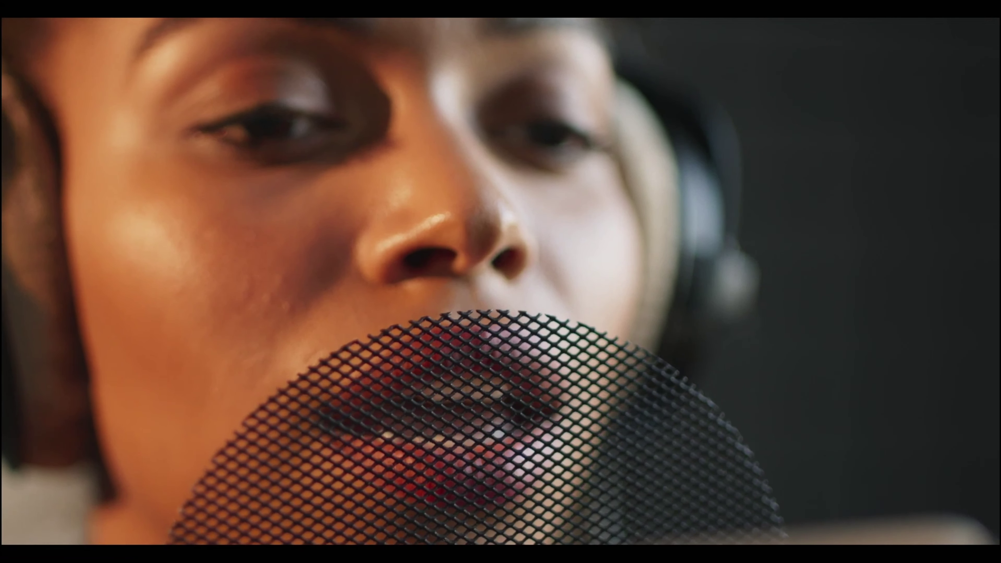
pyautogui.press('space')
pyautogui.hotkey('ctrl', 'f')
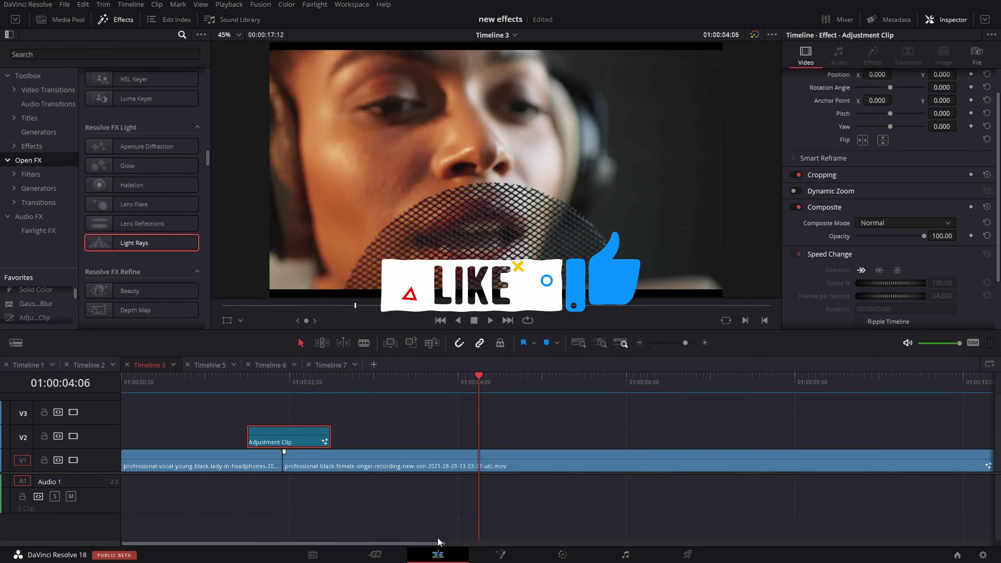